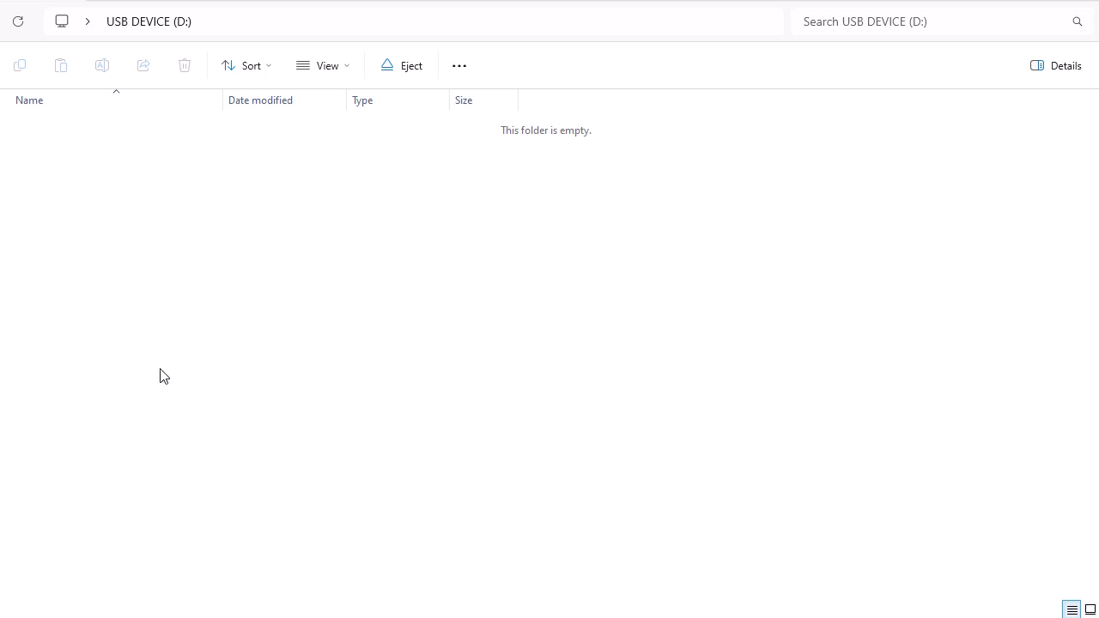
Format the USB DEVICE (D:) drive with the FAT32 (Default) file system and accept the erasure of its data.
{"action": "left_click", "coordinate": [460, 69]}
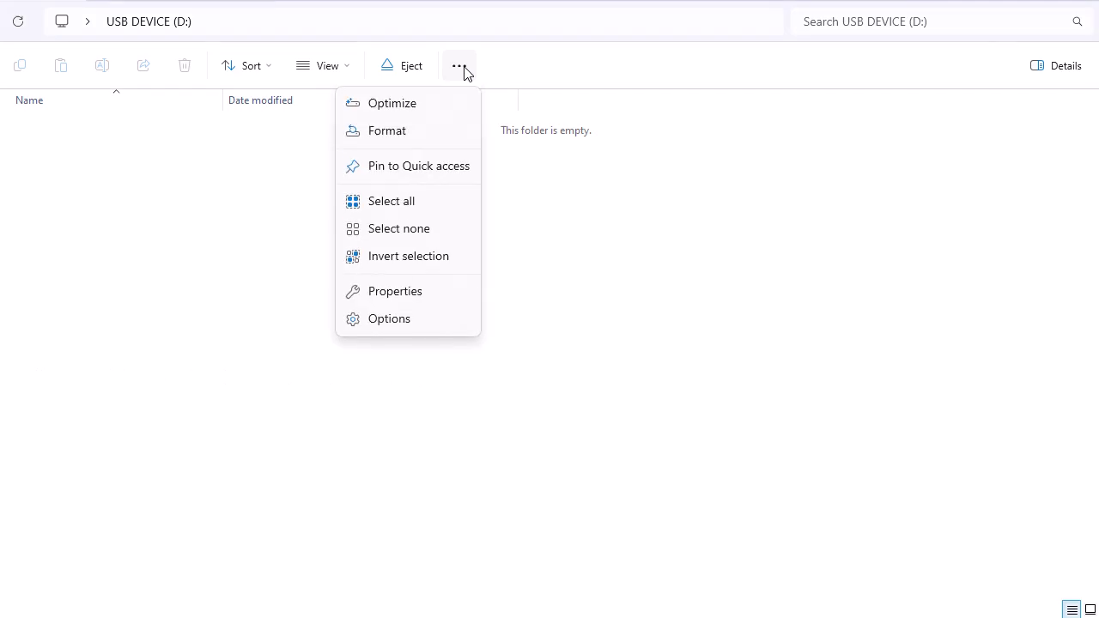
{"action": "left_click", "coordinate": [409, 136]}
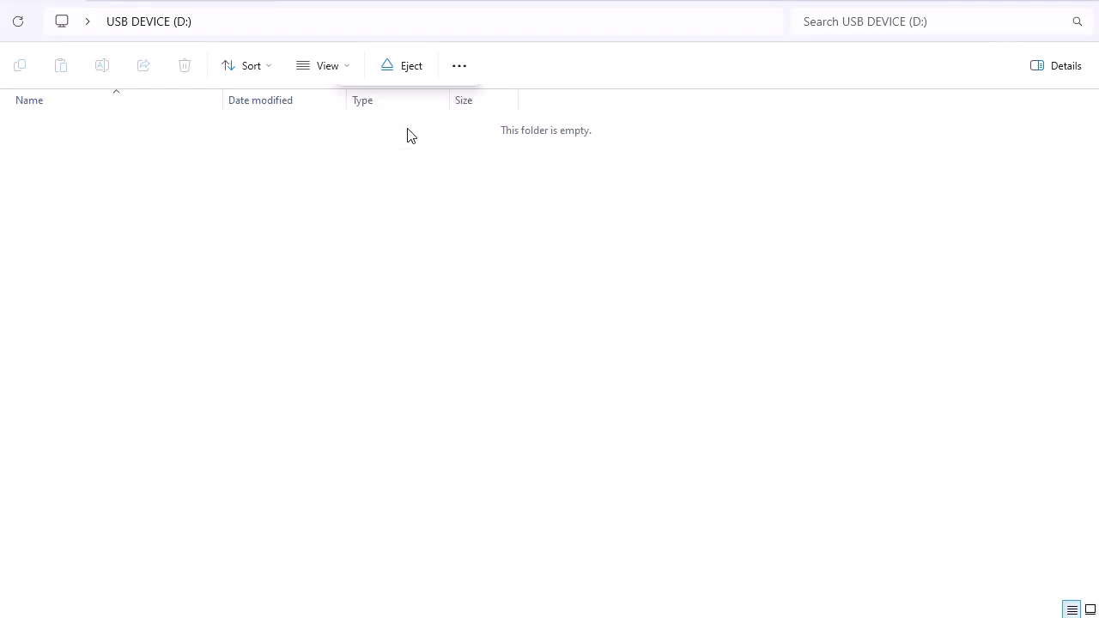
{"action": "left_click_drag", "start_coordinate": [61, 204], "coordinate": [537, 132]}
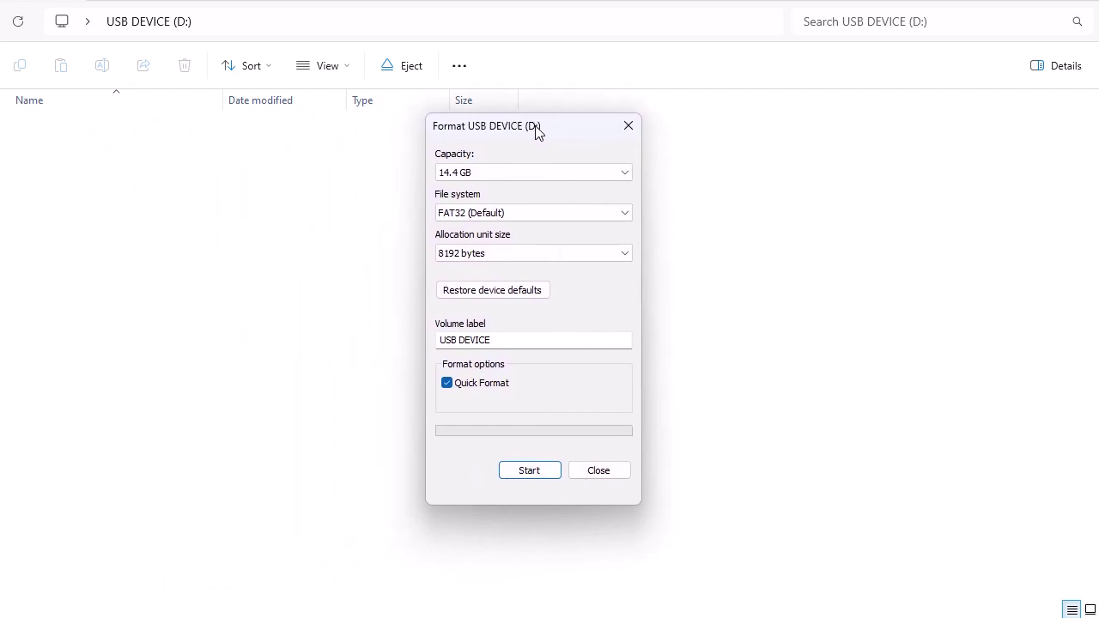
{"action": "left_click", "coordinate": [518, 214]}
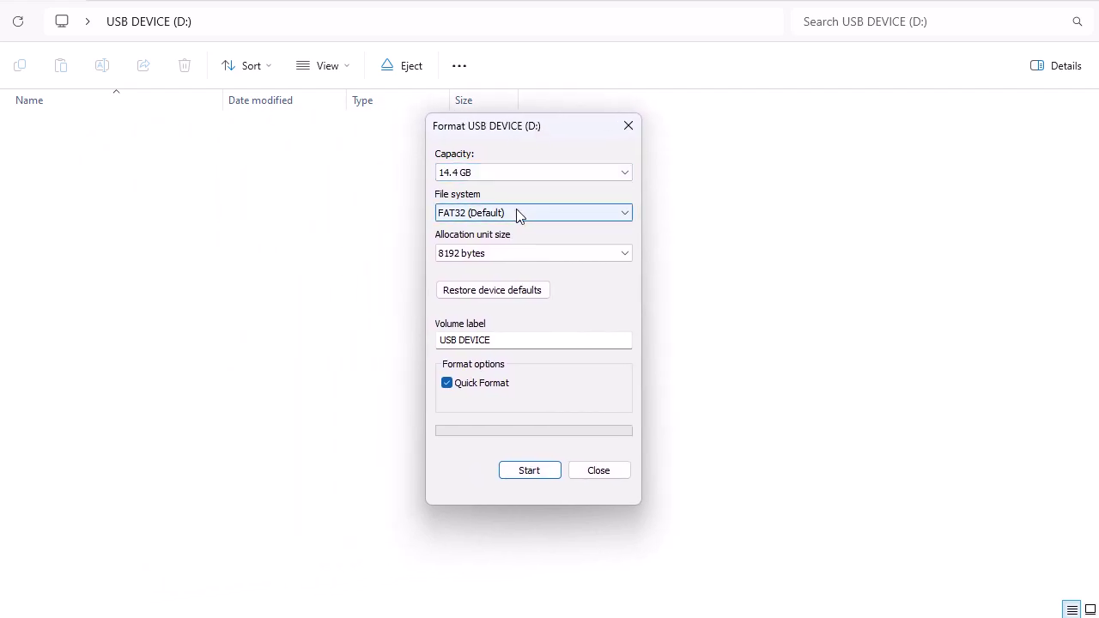
{"action": "left_click", "coordinate": [539, 221]}
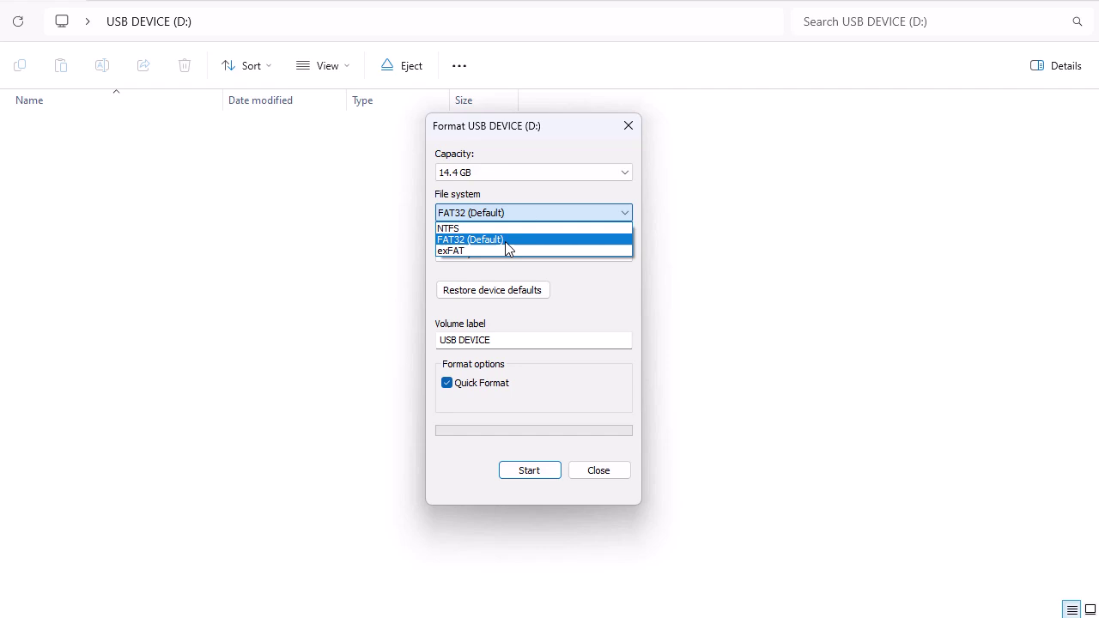
{"action": "left_click", "coordinate": [505, 240]}
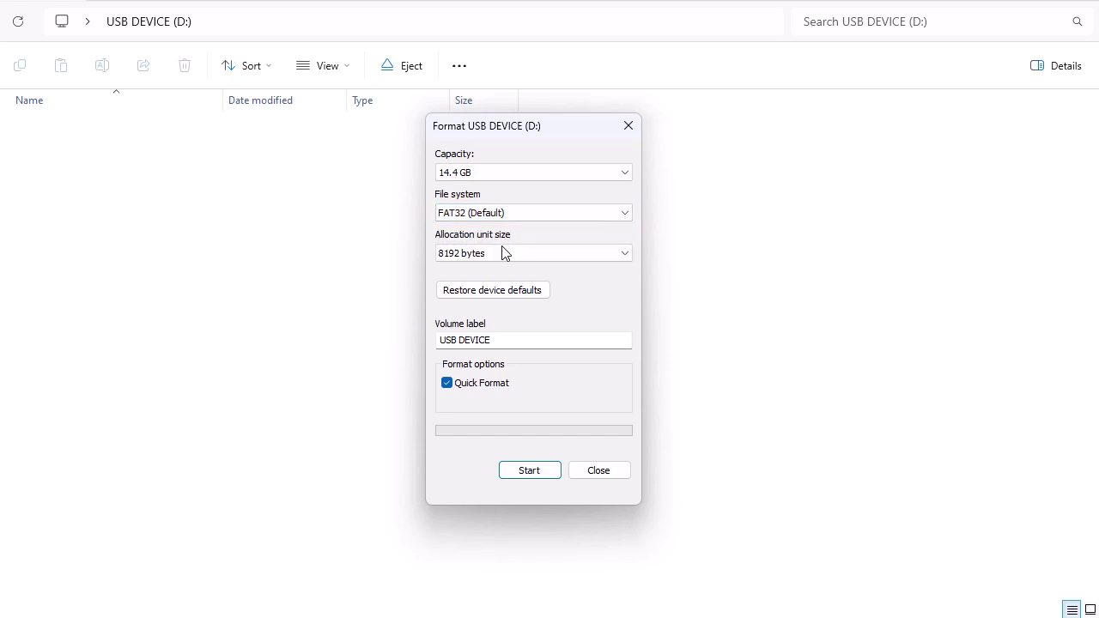
{"action": "left_click", "coordinate": [530, 472]}
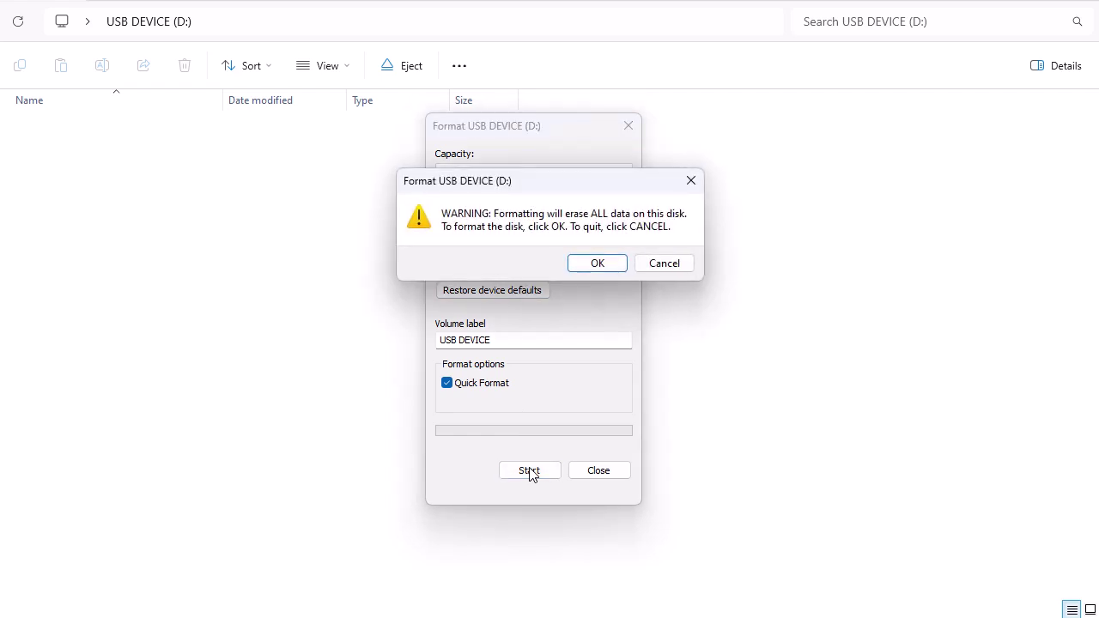
{"action": "left_click", "coordinate": [602, 266]}
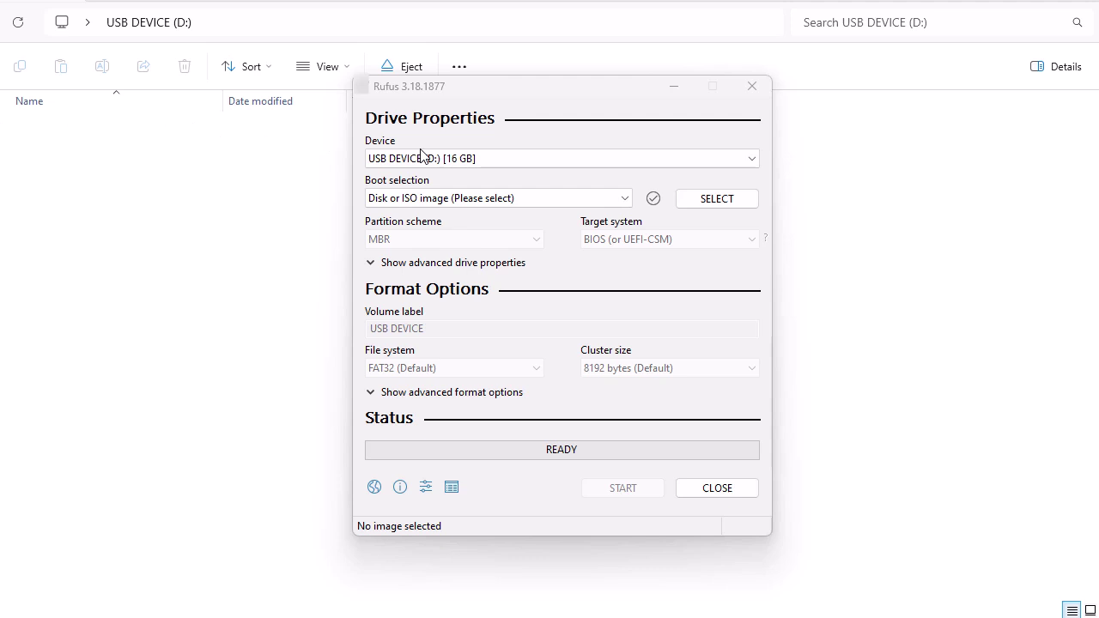
In Rufus, choose USB DEVICE (D:) as the device and load ise-3.2.0.542a.SPA.x86_64.iso from Downloads as the boot image.
{"action": "left_click", "coordinate": [579, 163]}
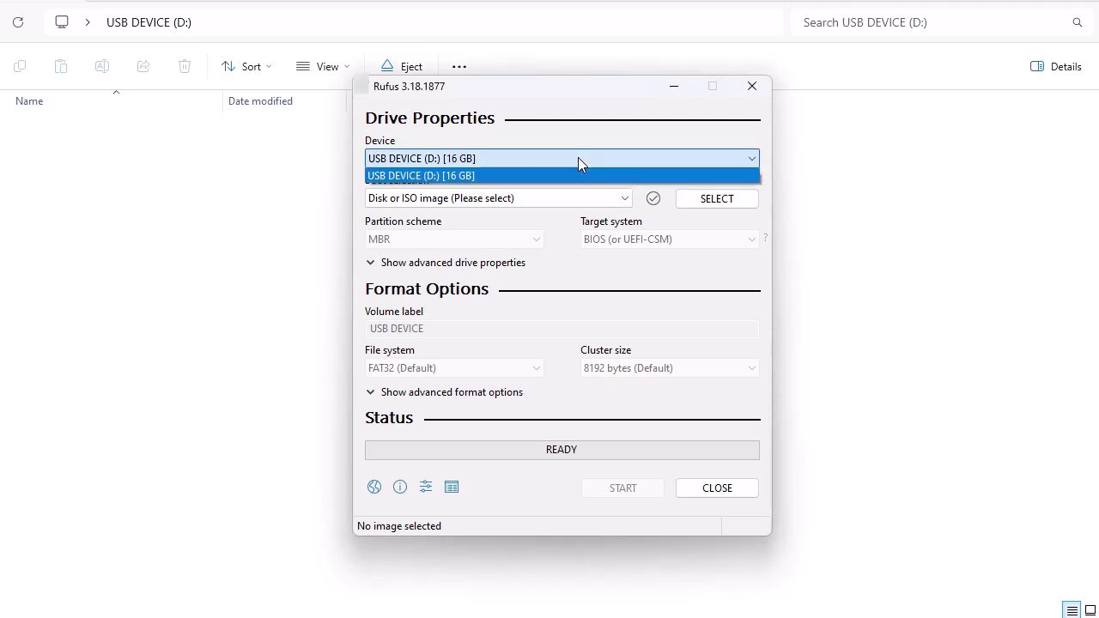
{"action": "left_click", "coordinate": [485, 175]}
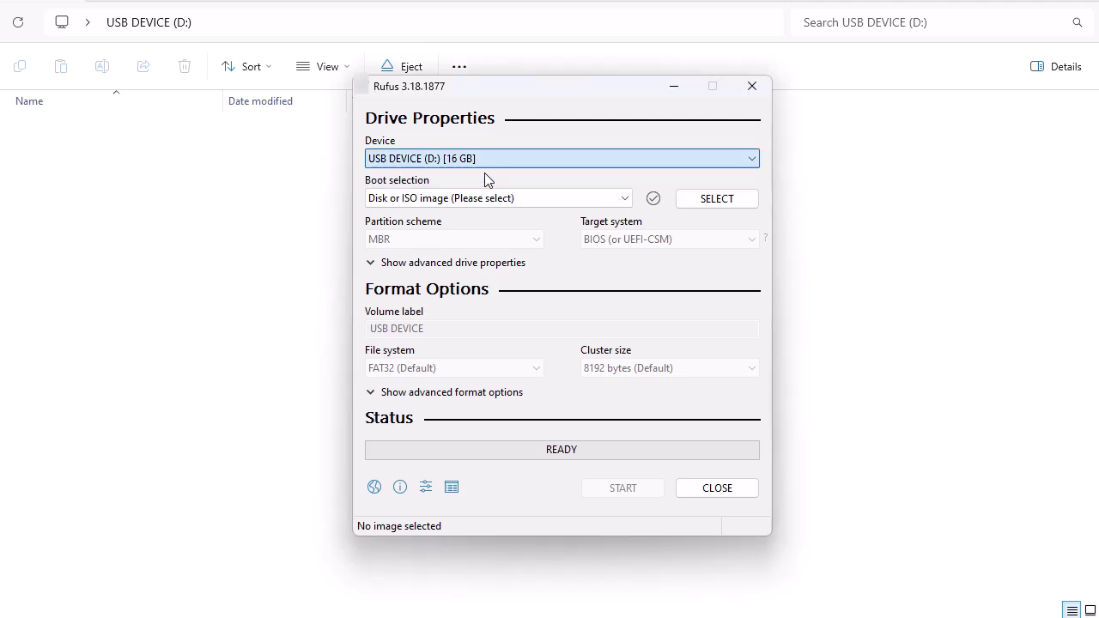
{"action": "left_click", "coordinate": [587, 203]}
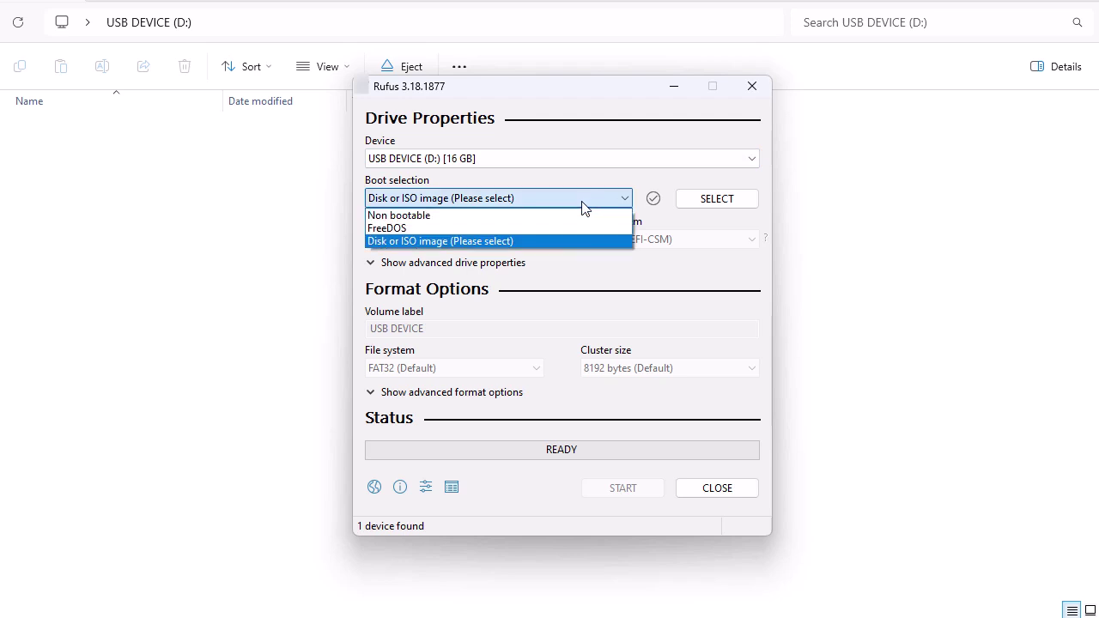
{"action": "left_click", "coordinate": [535, 243]}
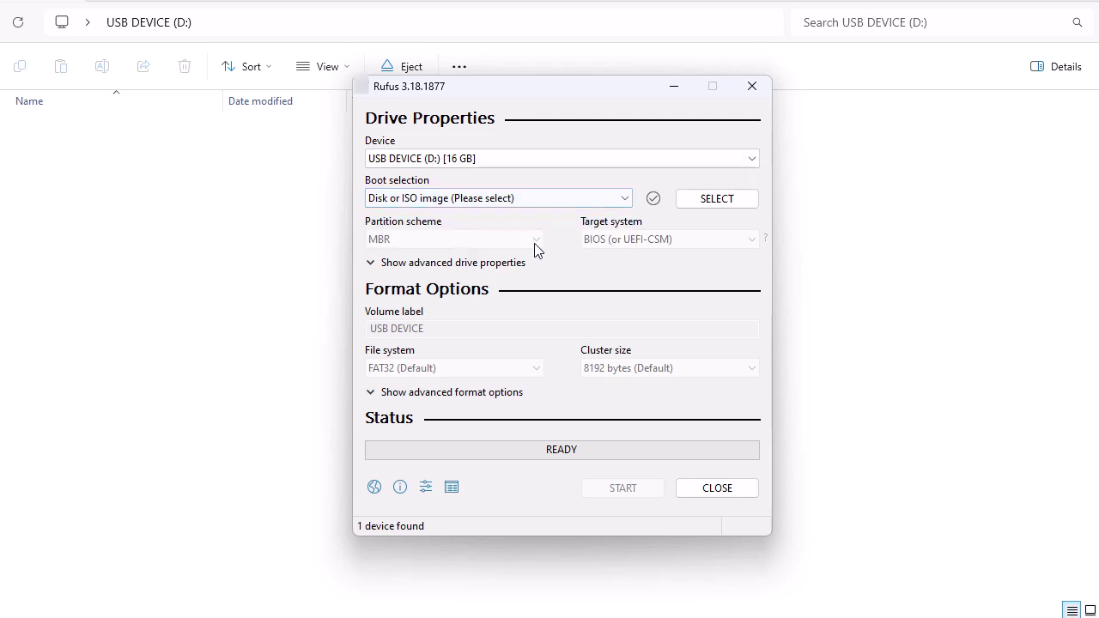
{"action": "left_click", "coordinate": [720, 201]}
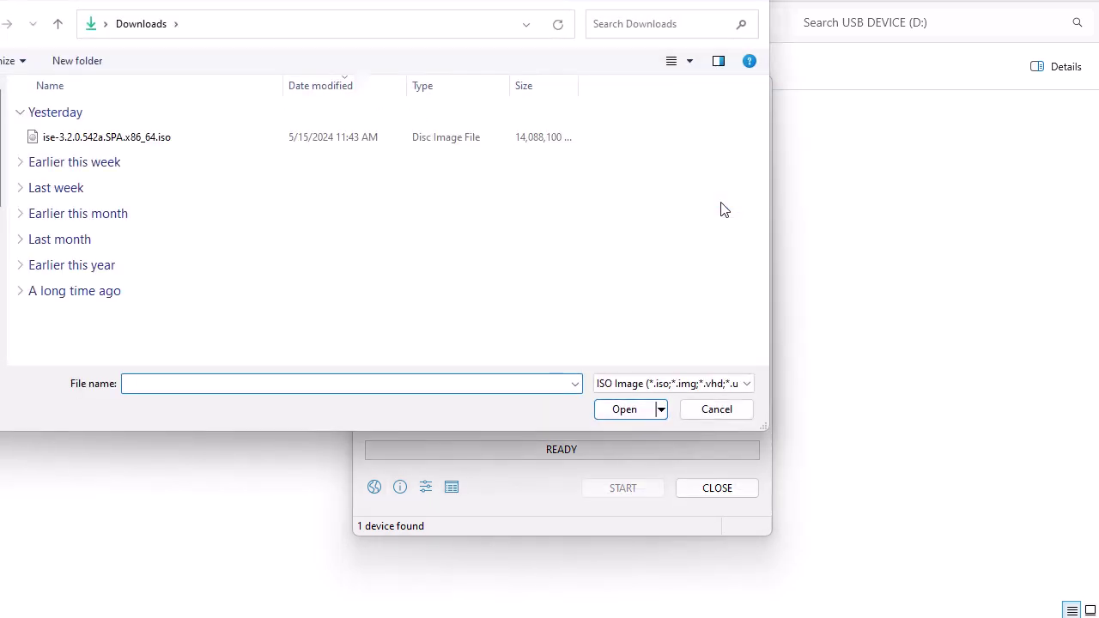
{"action": "left_click", "coordinate": [191, 140]}
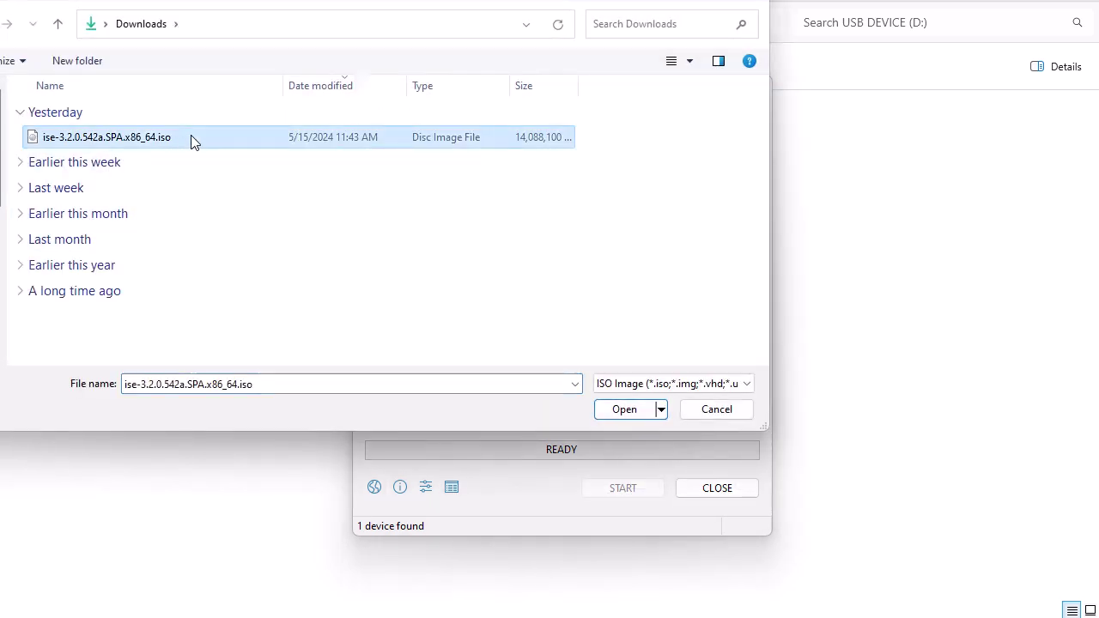
{"action": "left_click", "coordinate": [626, 409]}
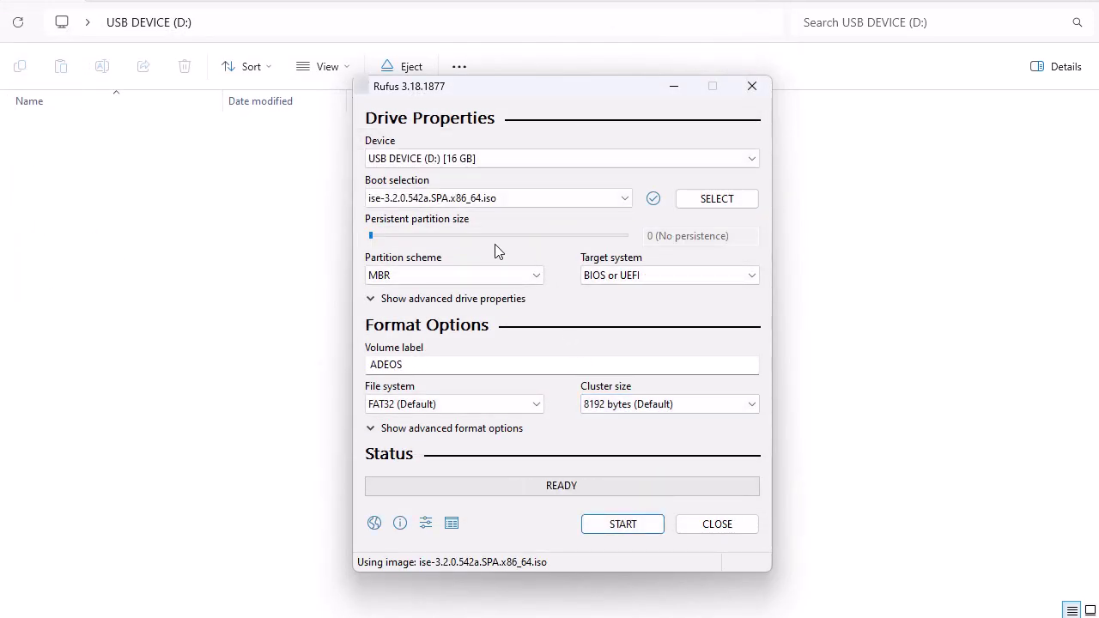
Set the partition scheme to MBR and the target system to BIOS or UEFI.
{"action": "left_click", "coordinate": [541, 276]}
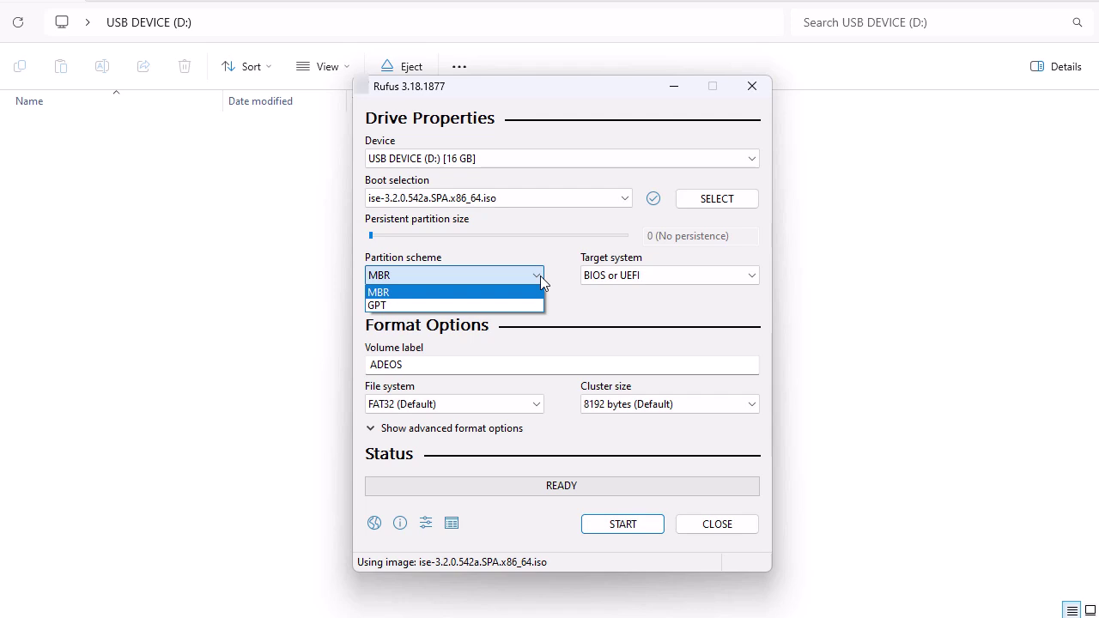
{"action": "left_click", "coordinate": [537, 293]}
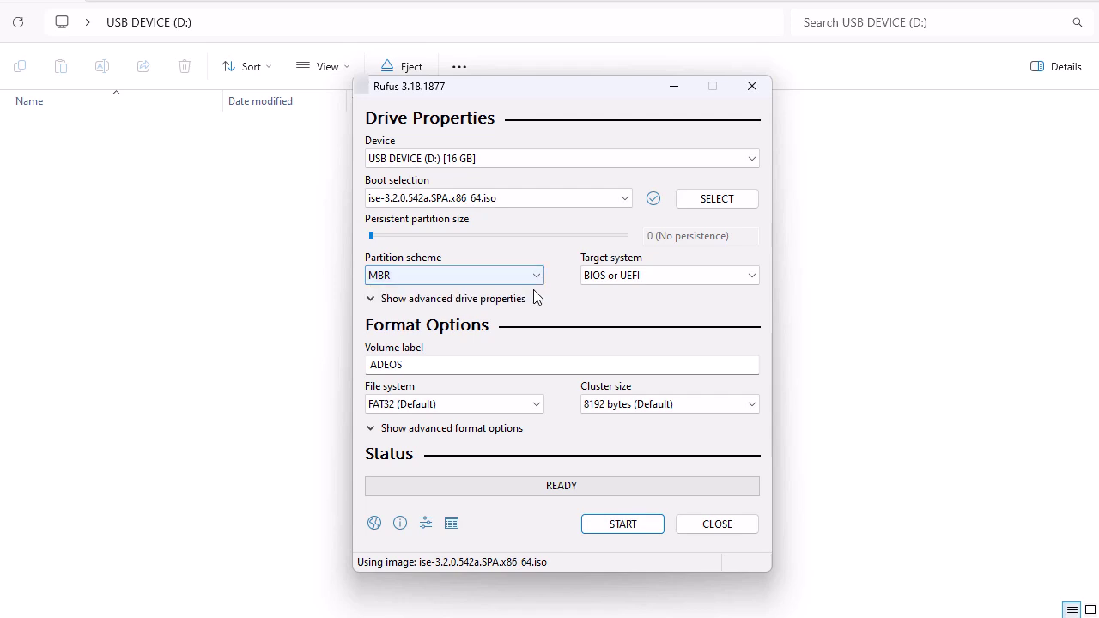
{"action": "left_click", "coordinate": [730, 278]}
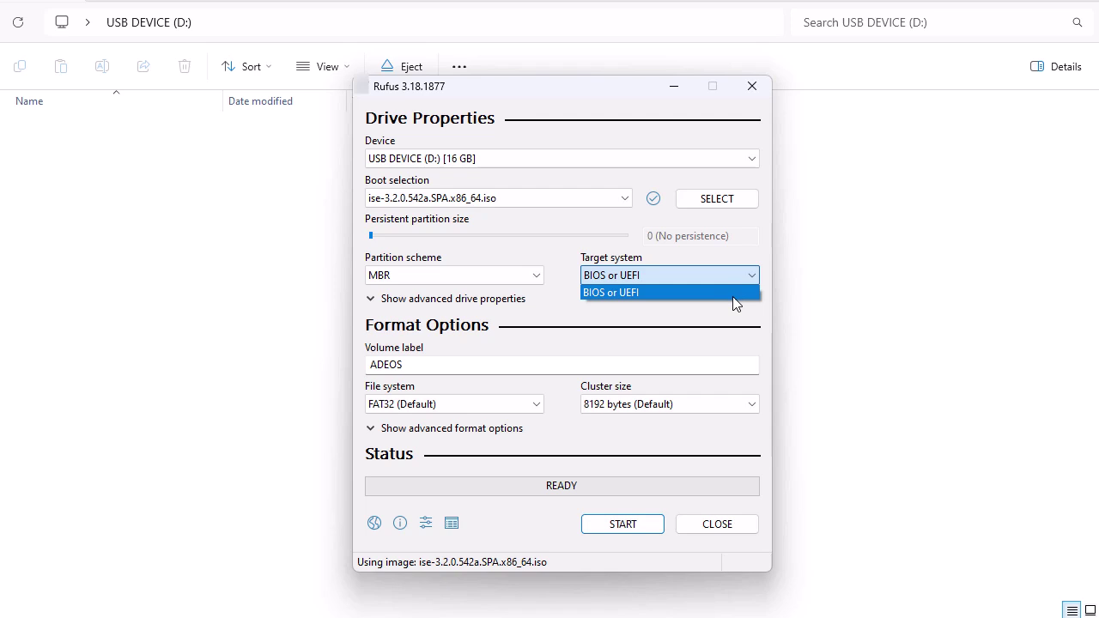
{"action": "left_click", "coordinate": [732, 296]}
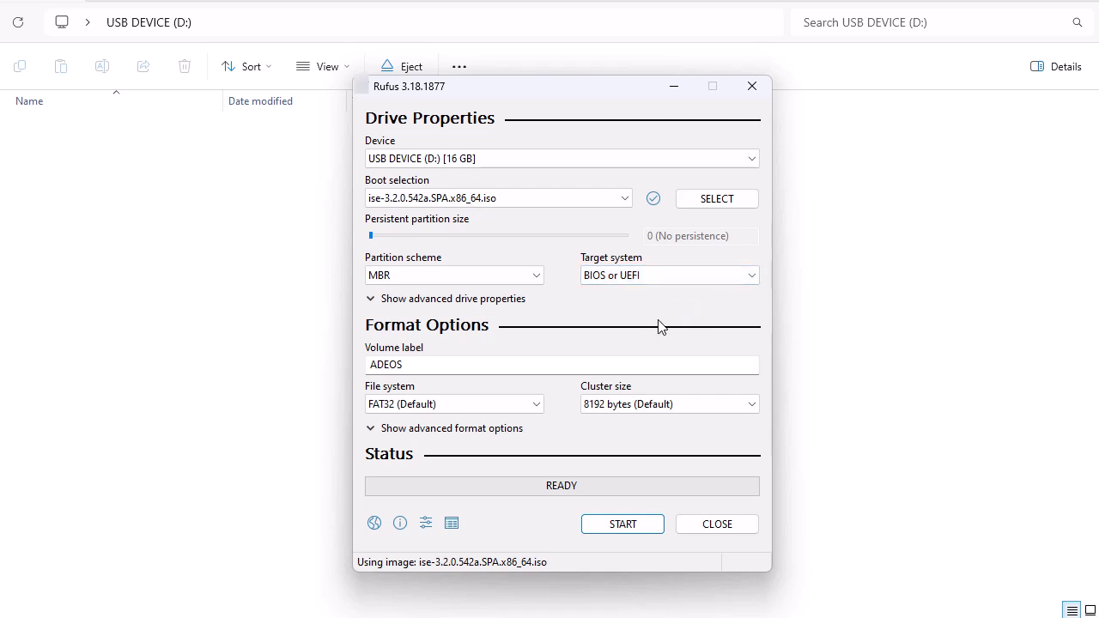
Write the ISO image to the USB drive, accepting the loss of its data, and close Rufus.
{"action": "left_click", "coordinate": [624, 525]}
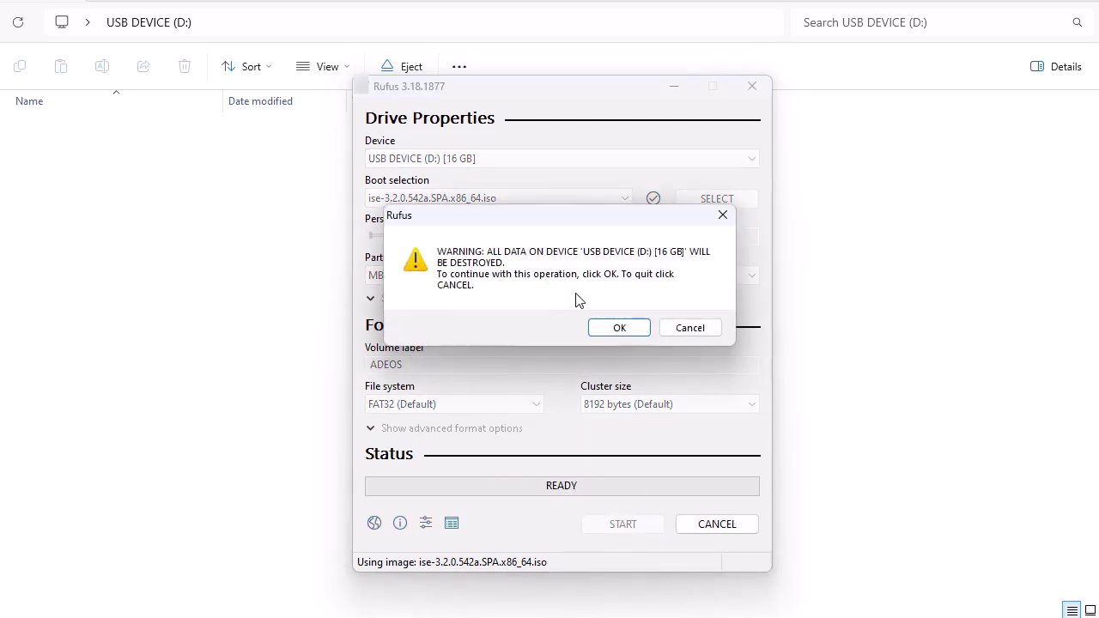
{"action": "left_click", "coordinate": [619, 328]}
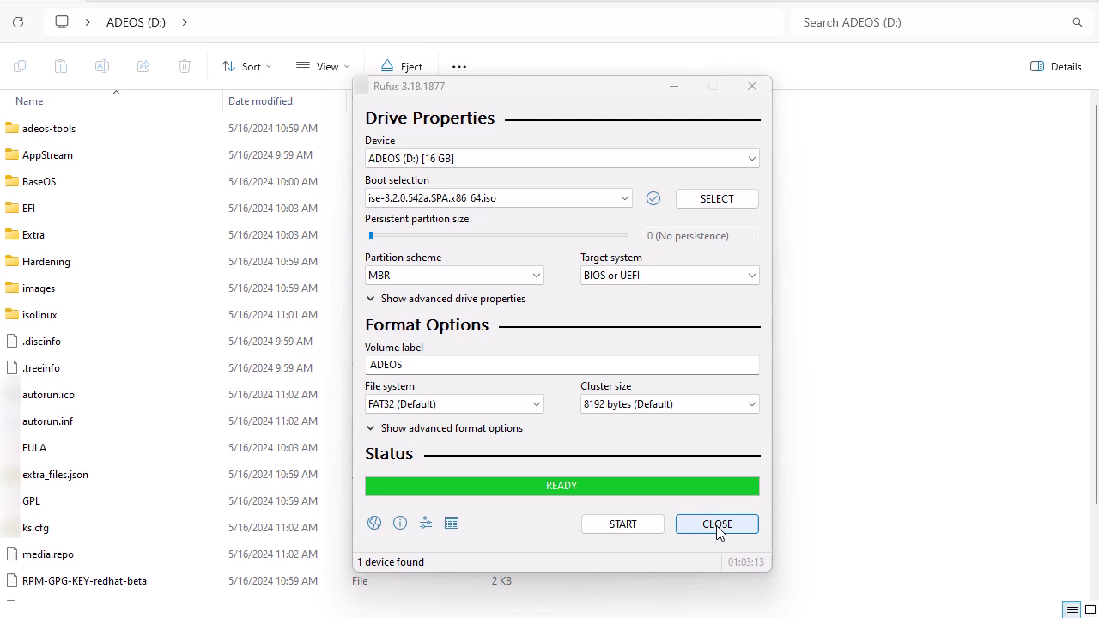
{"action": "left_click", "coordinate": [717, 525]}
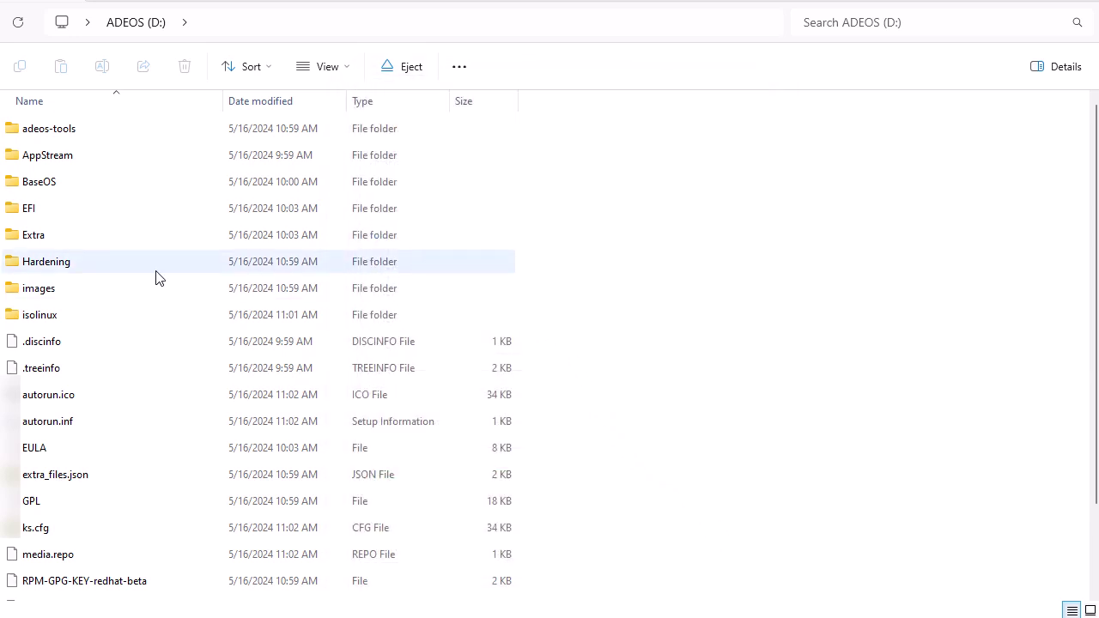
Open isolinux.cfg from the drive's isolinux folder and replace cdrom with hd:sdb1 in the label 1 append line.
{"action": "double_click", "coordinate": [86, 319]}
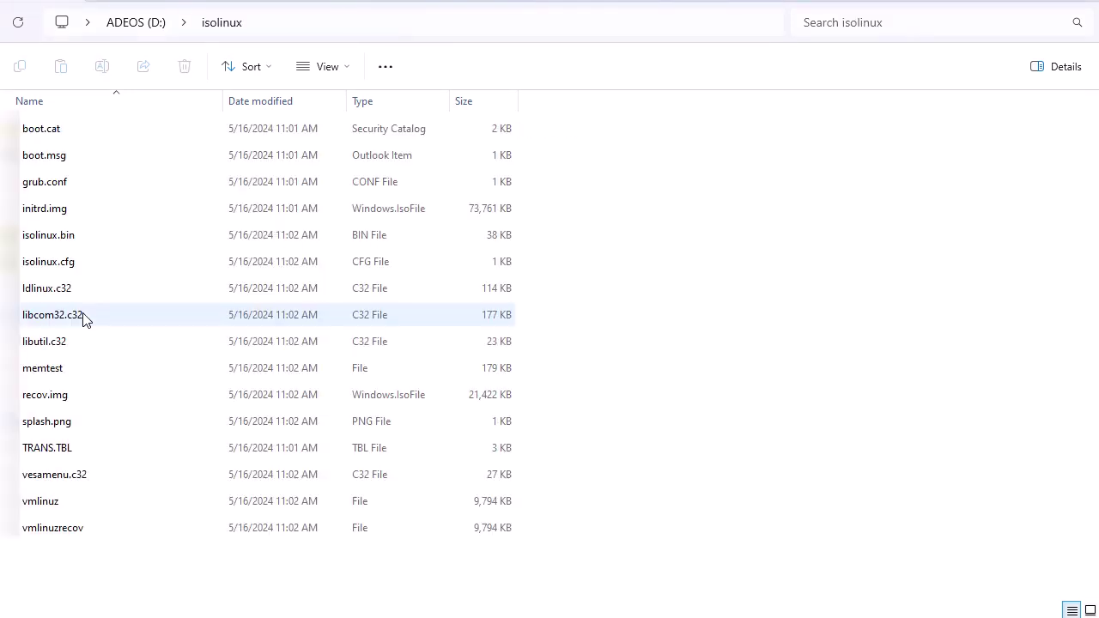
{"action": "double_click", "coordinate": [98, 269]}
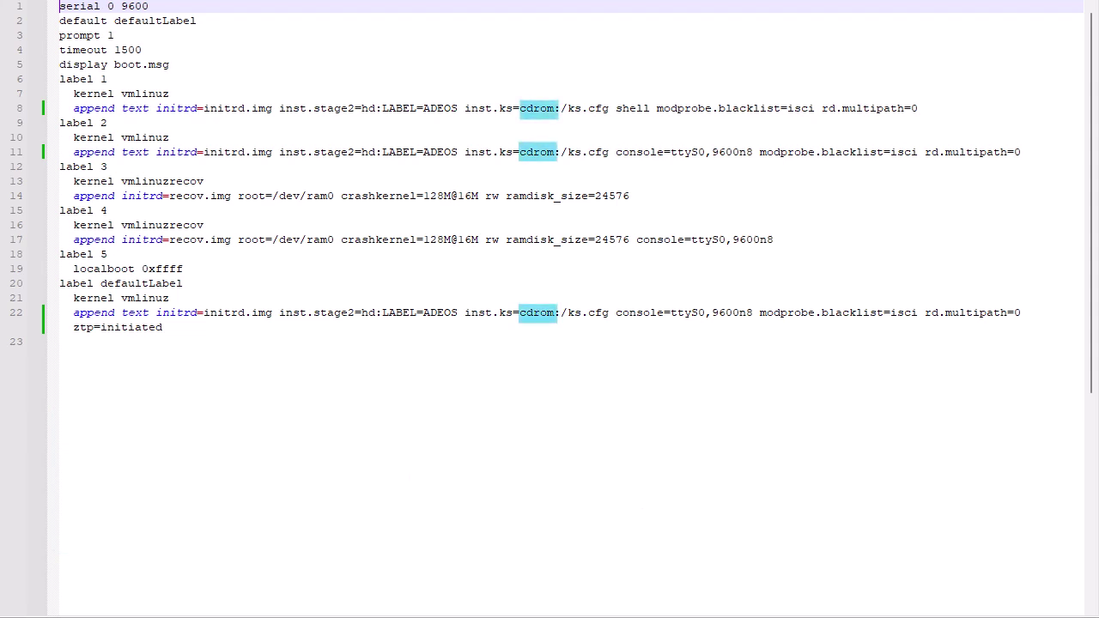
{"action": "left_click", "coordinate": [554, 108]}
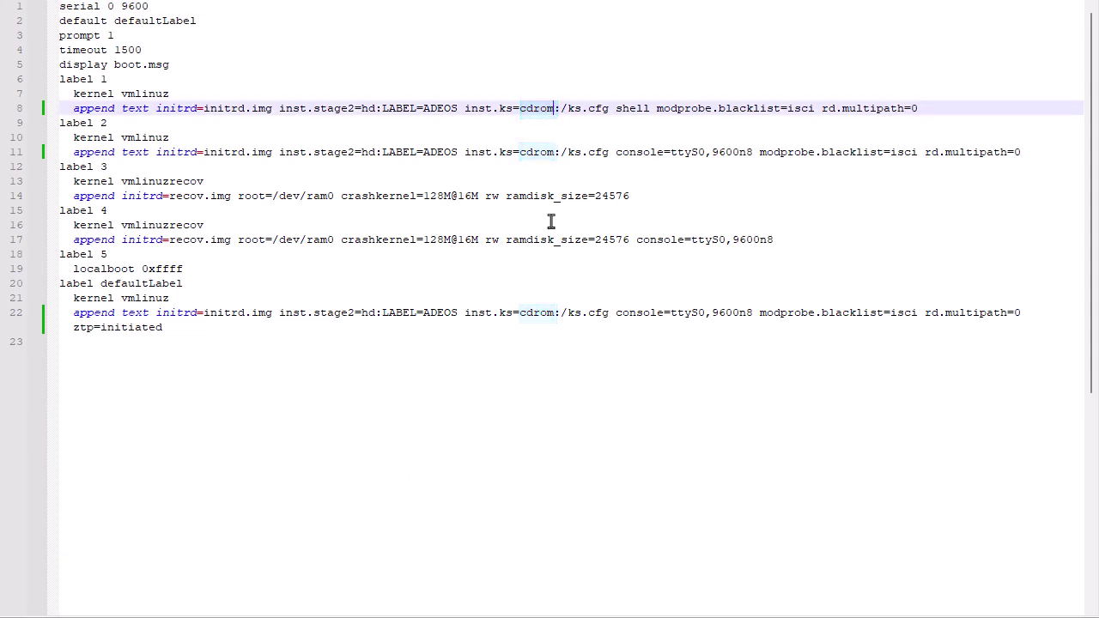
{"action": "key", "text": "BackSpace"}
{"action": "key", "text": "BackSpace"}
{"action": "key", "text": "BackSpace"}
{"action": "key", "text": "BackSpace"}
{"action": "key", "text": "BackSpace"}
{"action": "type", "text": "hd:"}
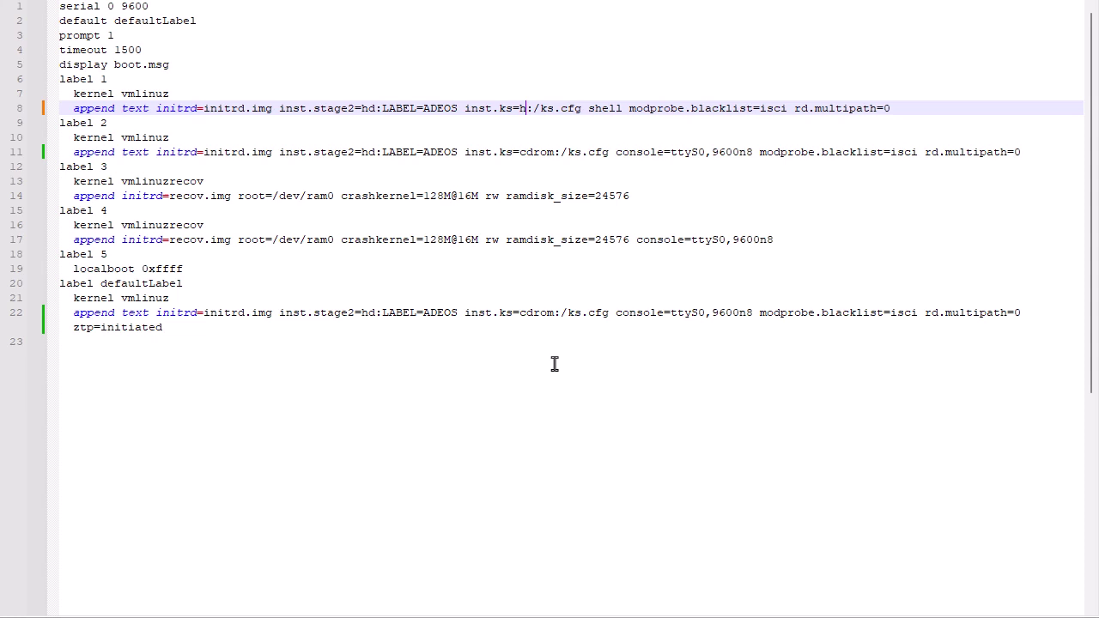
{"action": "type", "text": "sdb1"}
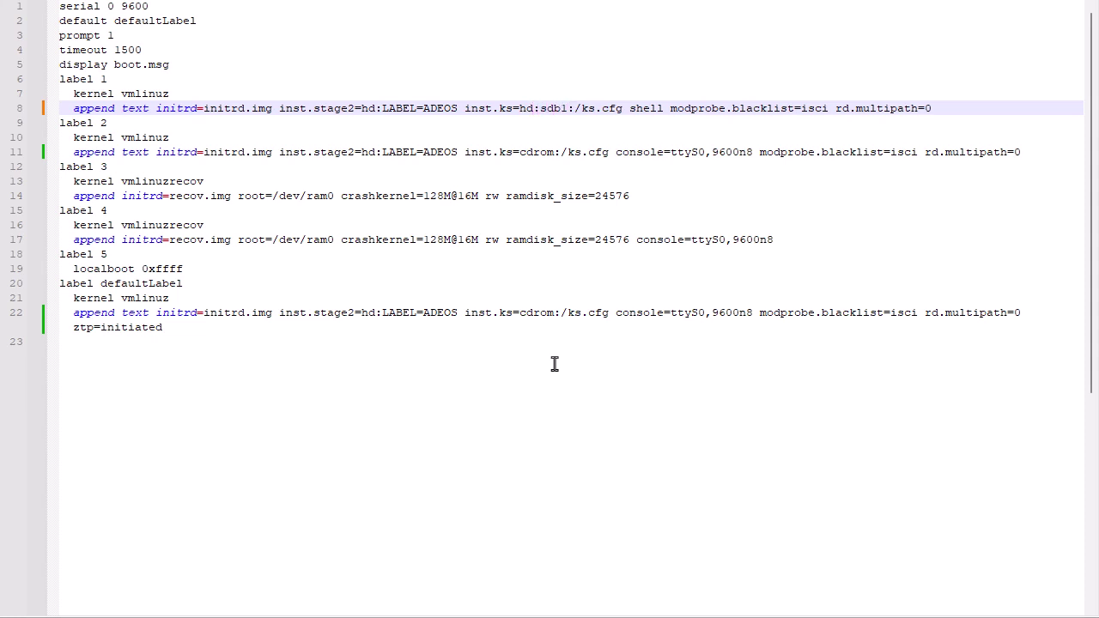
Replace cdrom with hd:sdb1 in the inst.ks parameter of the label 2 append line.
{"action": "left_click", "coordinate": [554, 152]}
{"action": "key", "text": "BackSpace"}
{"action": "key", "text": "BackSpace"}
{"action": "key", "text": "BackSpace"}
{"action": "key", "text": "BackSpace"}
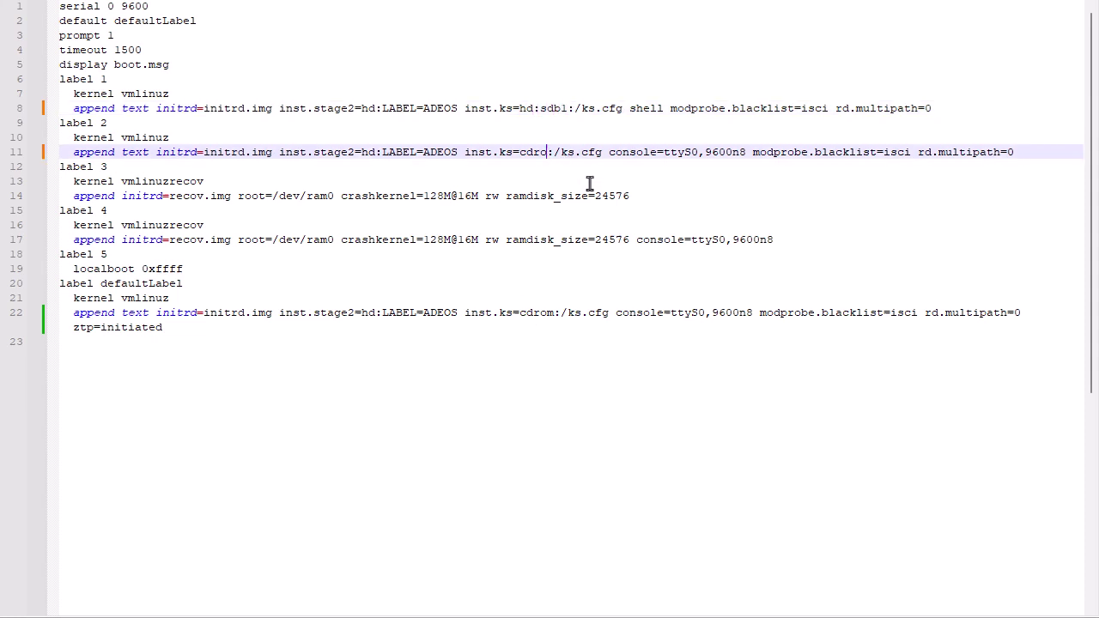
{"action": "key", "text": "BackSpace"}
{"action": "type", "text": "hd:sdb1"}
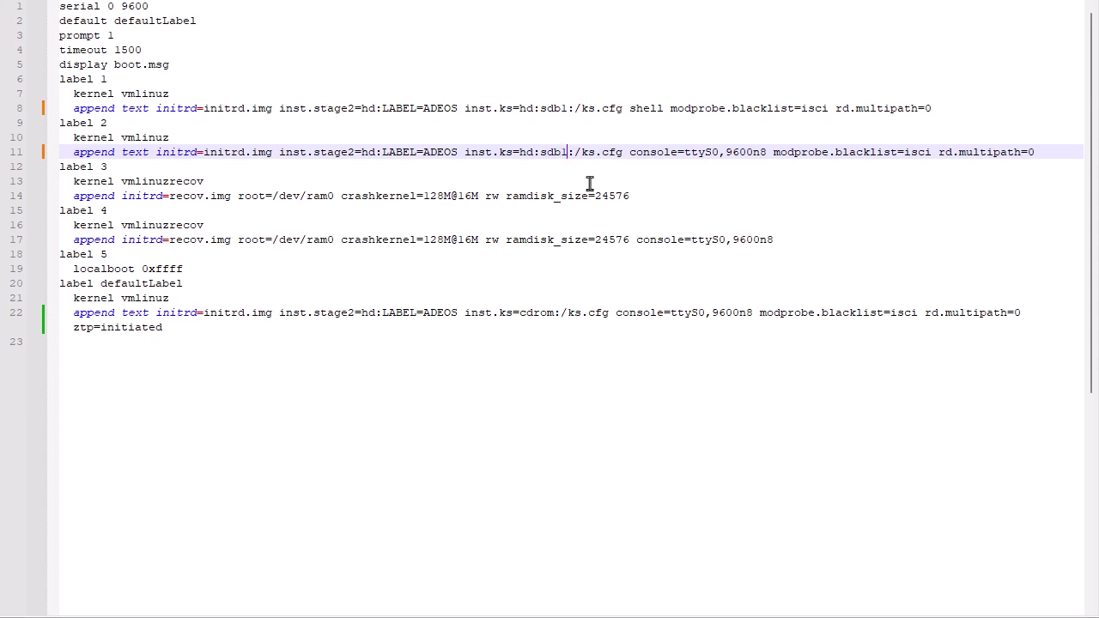
Replace cdrom with hd:sdb1 in the inst.ks parameter of the defaultLabel append line and save the file.
{"action": "left_click", "coordinate": [555, 315]}
{"action": "key", "text": "BackSpace"}
{"action": "key", "text": "BackSpace"}
{"action": "key", "text": "BackSpace"}
{"action": "key", "text": "BackSpace"}
{"action": "key", "text": "BackSpace"}
{"action": "type", "text": "hd:sd"}
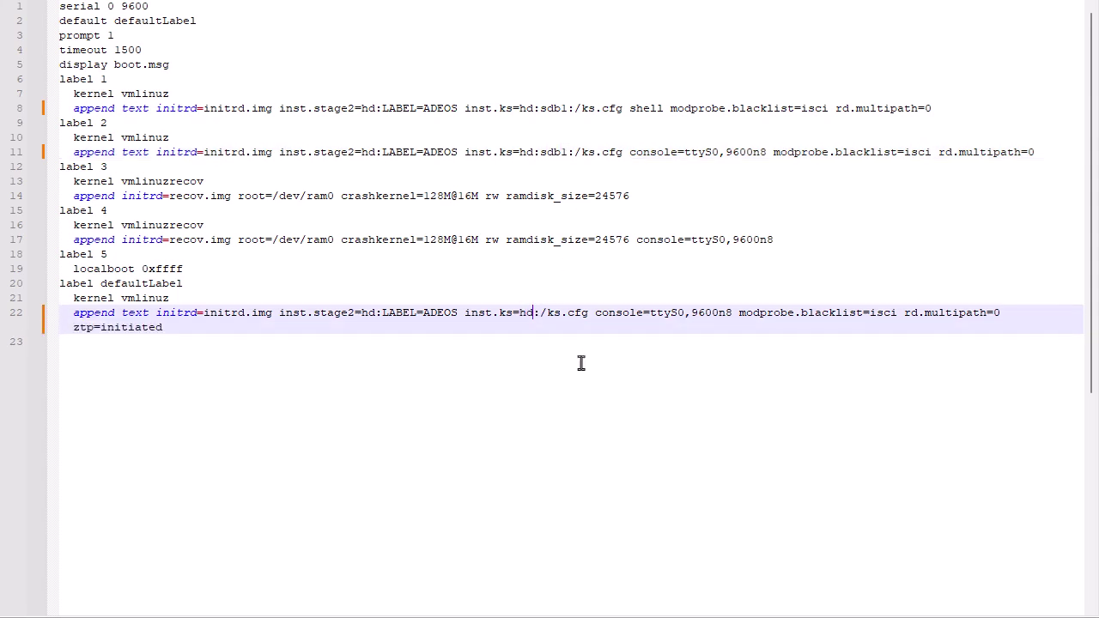
{"action": "type", "text": "b1"}
{"action": "left_click", "coordinate": [564, 358]}
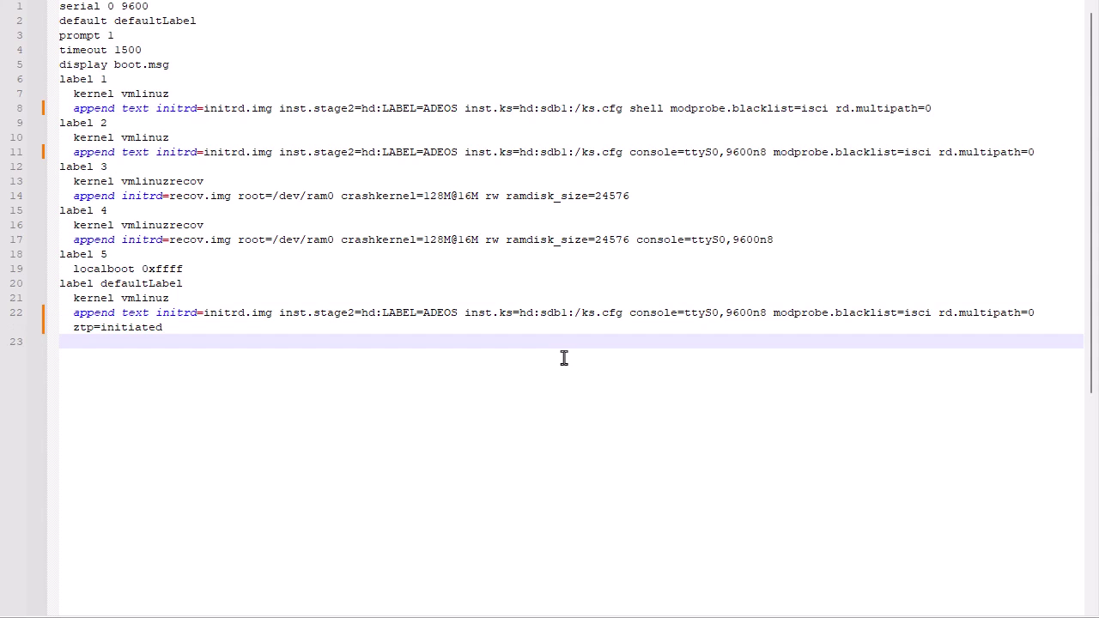
{"action": "key", "text": "ctrl+s"}
Switch back to File Explorer and open the BOOT folder inside EFI on the ADEOS (D:) drive.
{"action": "key", "text": "alt+Tab"}
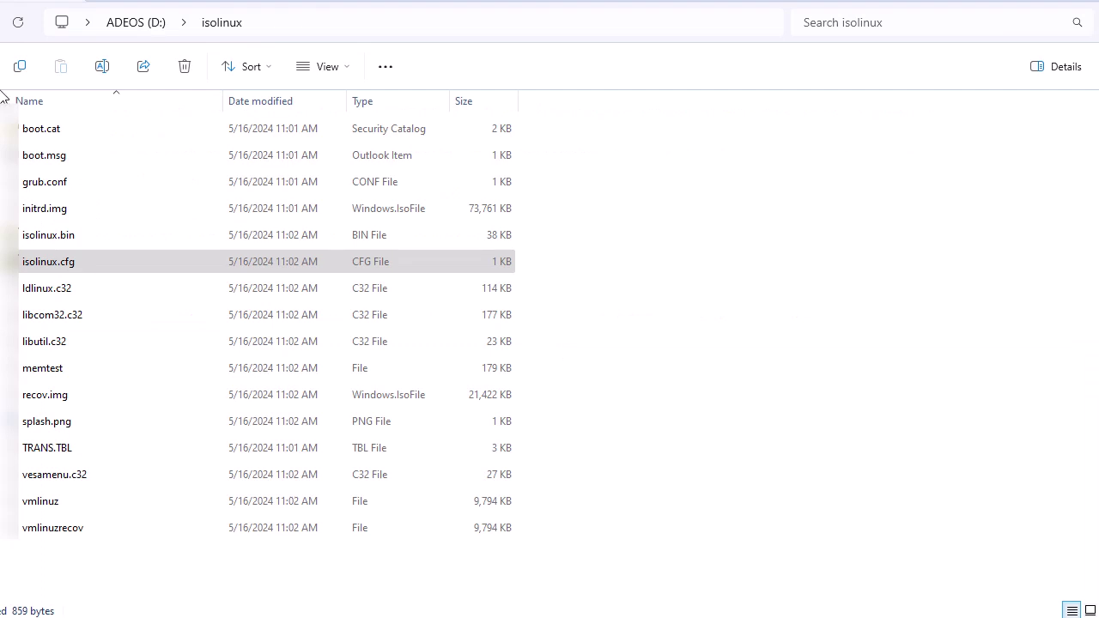
{"action": "left_click", "coordinate": [140, 23]}
{"action": "left_click", "coordinate": [142, 26]}
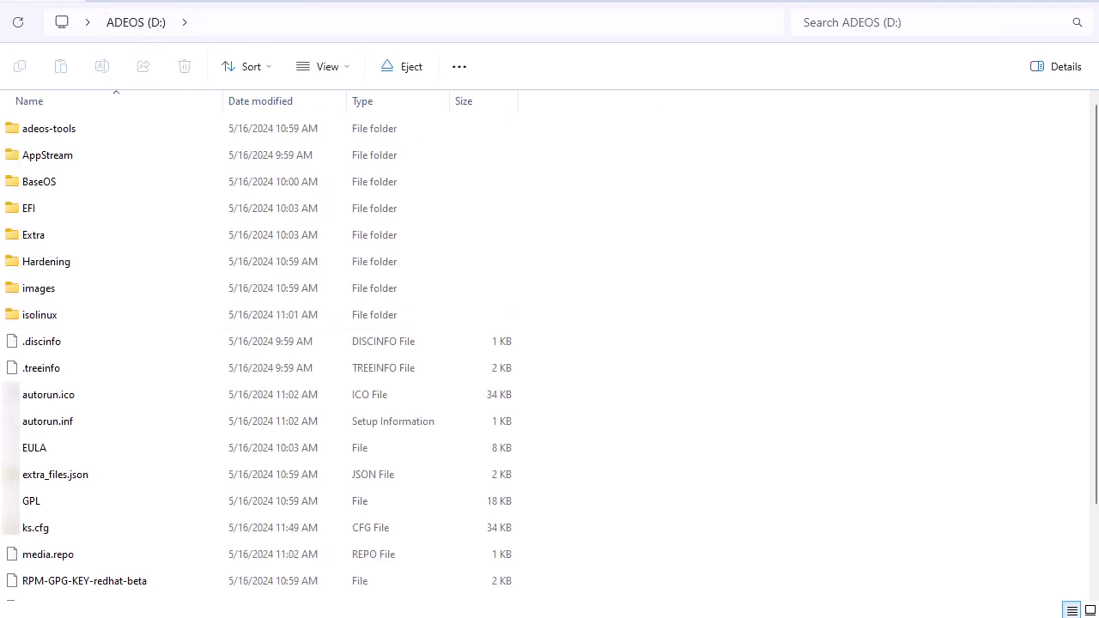
{"action": "left_click", "coordinate": [70, 208]}
{"action": "double_click", "coordinate": [70, 208]}
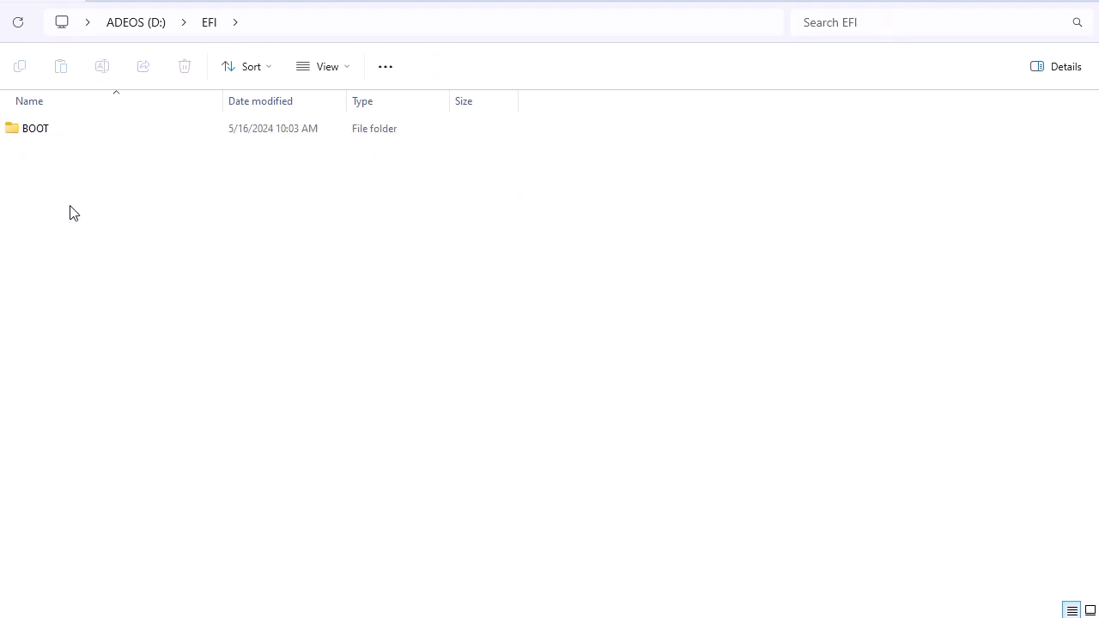
{"action": "double_click", "coordinate": [83, 133]}
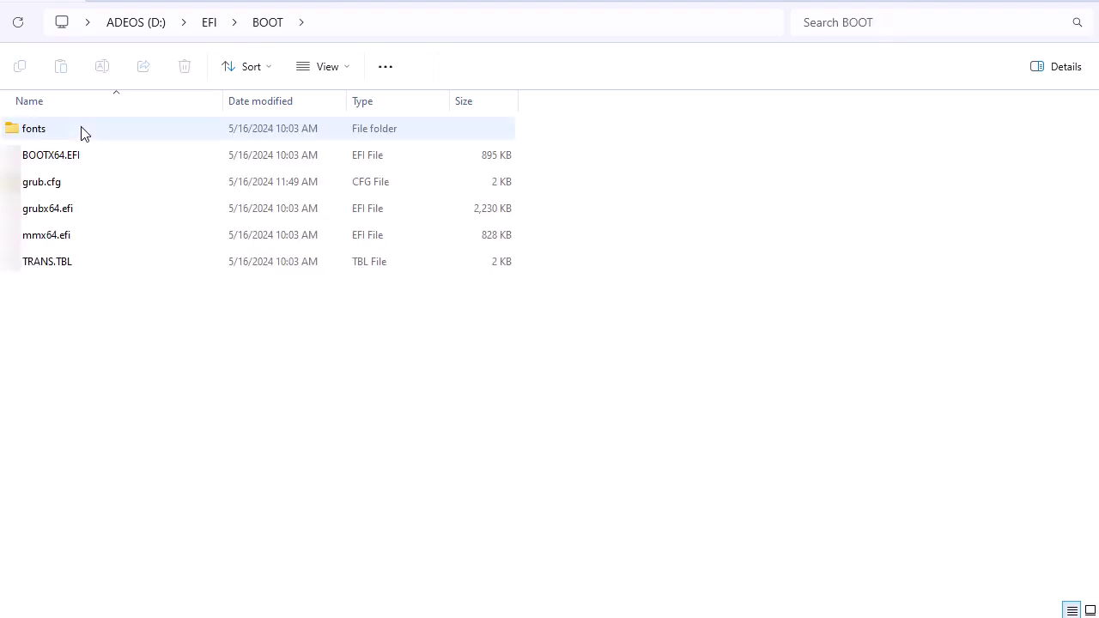
Open grub.cfg from the BOOT folder and replace cdrom with hd:sdb1 in the Cisco ISE Installation (Keyboard/Monitor) entry's inst.ks parameter.
{"action": "double_click", "coordinate": [78, 192]}
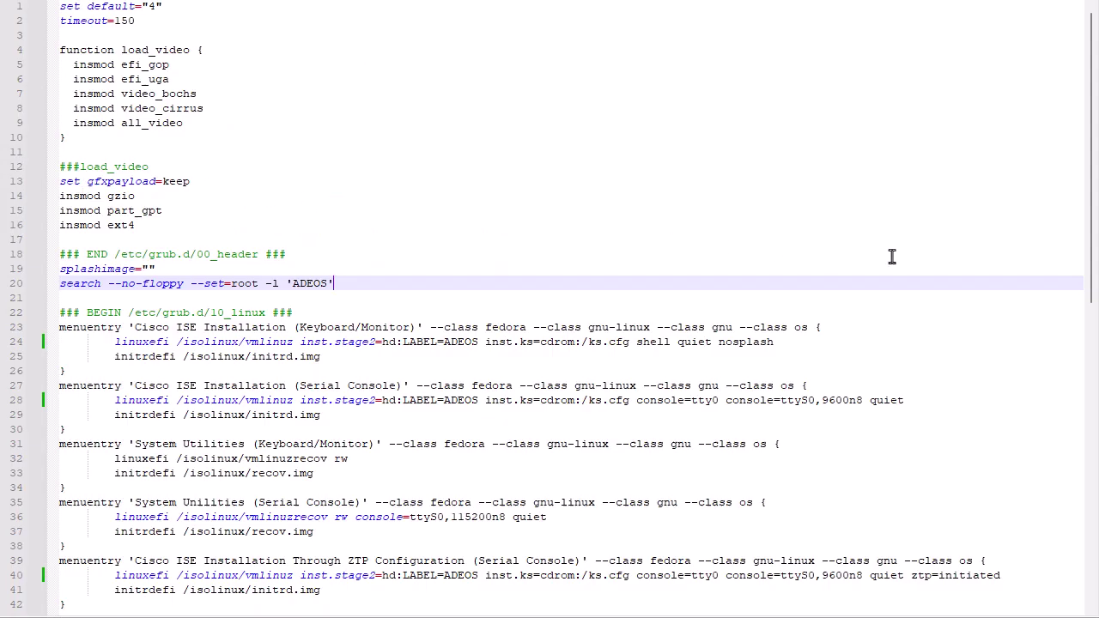
{"action": "left_click_drag", "start_coordinate": [1087, 248], "coordinate": [1090, 293]}
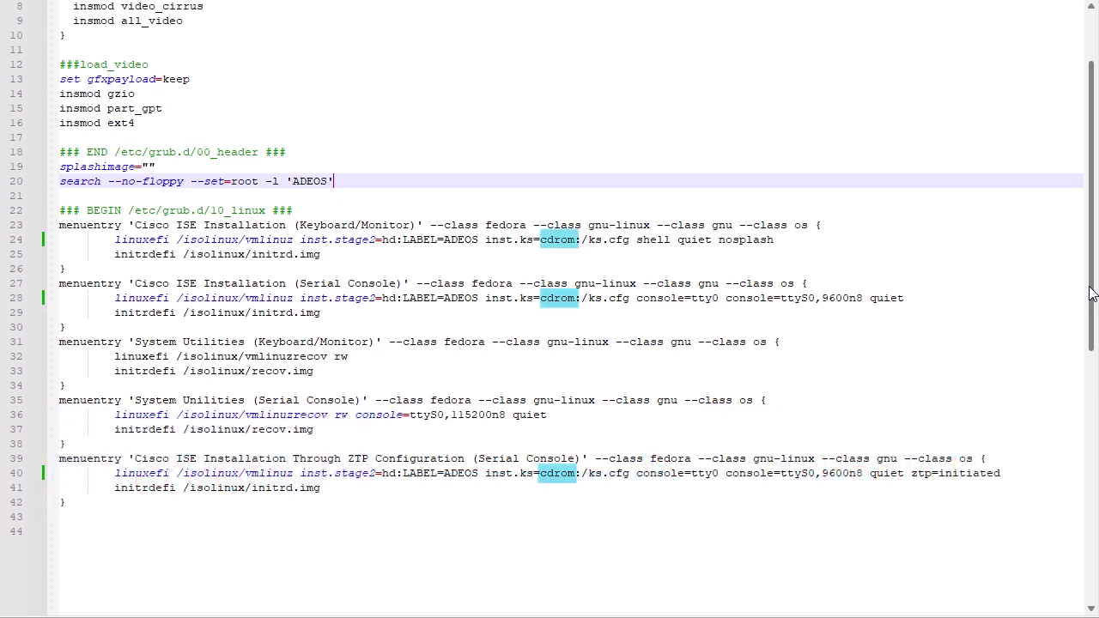
{"action": "left_click", "coordinate": [576, 240]}
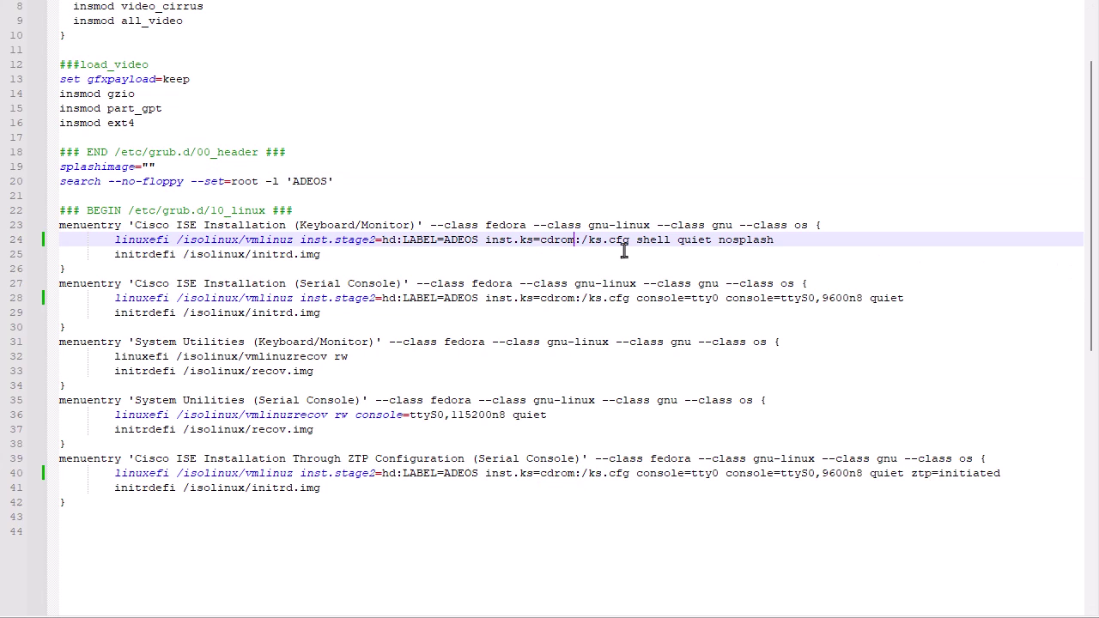
{"action": "key", "text": "BackSpace"}
{"action": "key", "text": "BackSpace"}
{"action": "key", "text": "BackSpace"}
{"action": "key", "text": "BackSpace"}
{"action": "key", "text": "BackSpace"}
{"action": "type", "text": "h"}
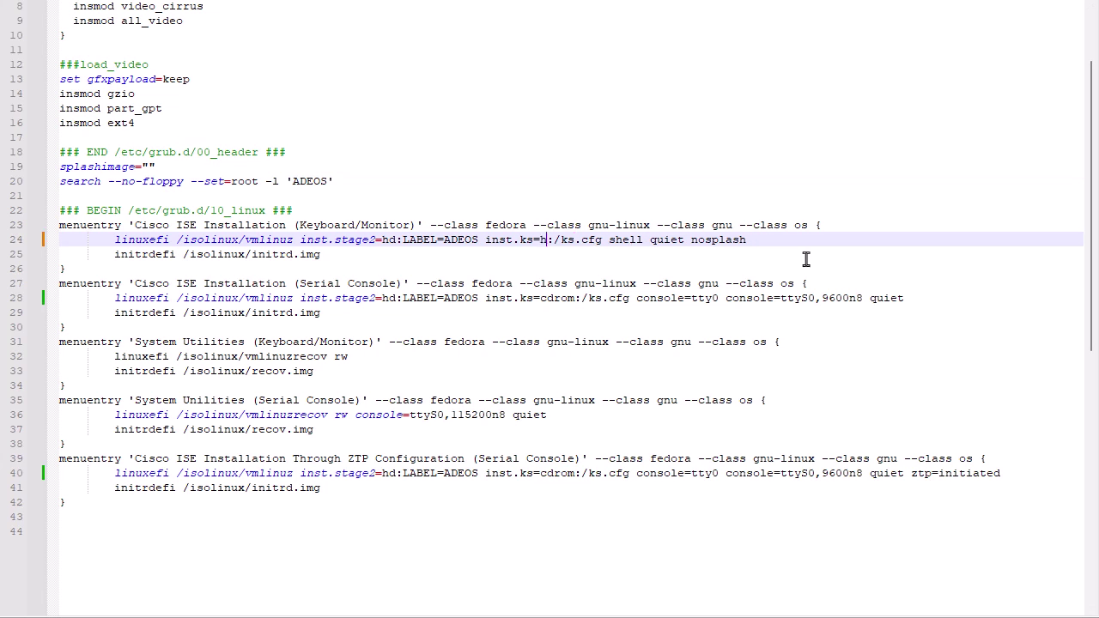
{"action": "type", "text": "d:sdb1"}
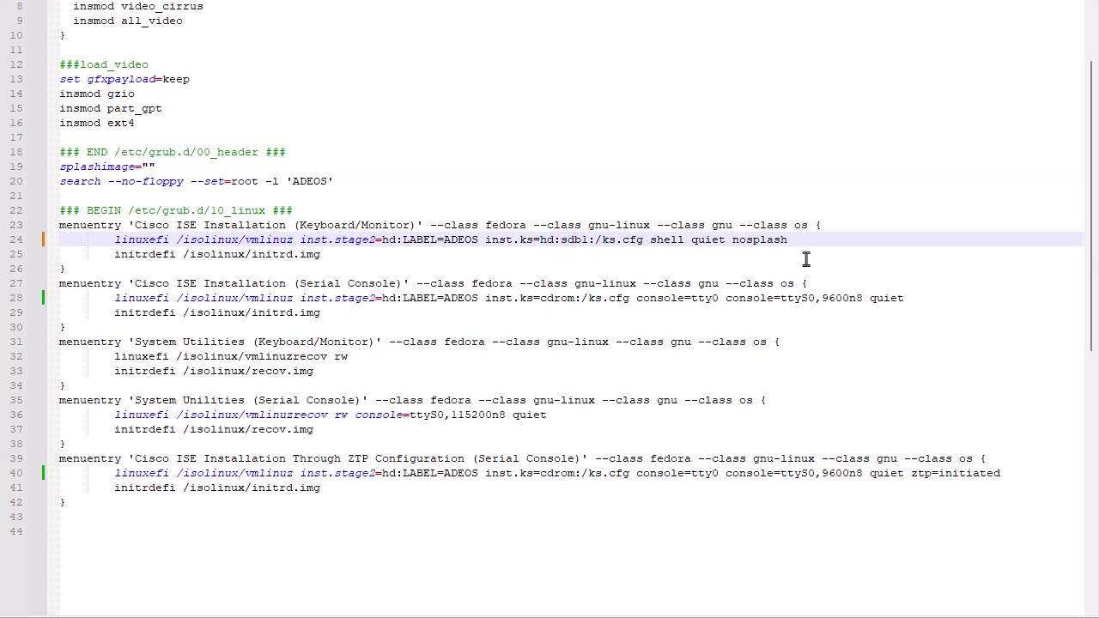
Replace cdrom with hd:sdb1 in the inst.ks parameter of the Cisco ISE Installation (Serial Console) menu entry.
{"action": "left_click", "coordinate": [572, 298]}
{"action": "key", "text": "BackSpace"}
{"action": "key", "text": "BackSpace"}
{"action": "key", "text": "BackSpace"}
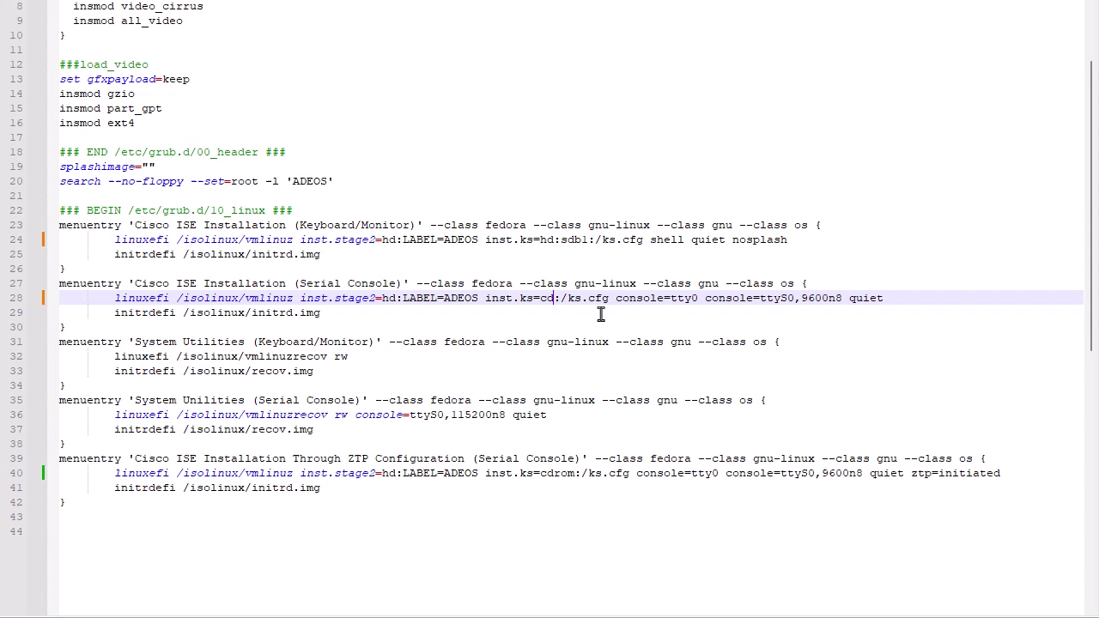
{"action": "key", "text": "BackSpace"}
{"action": "key", "text": "BackSpace"}
{"action": "type", "text": "hd:sd"}
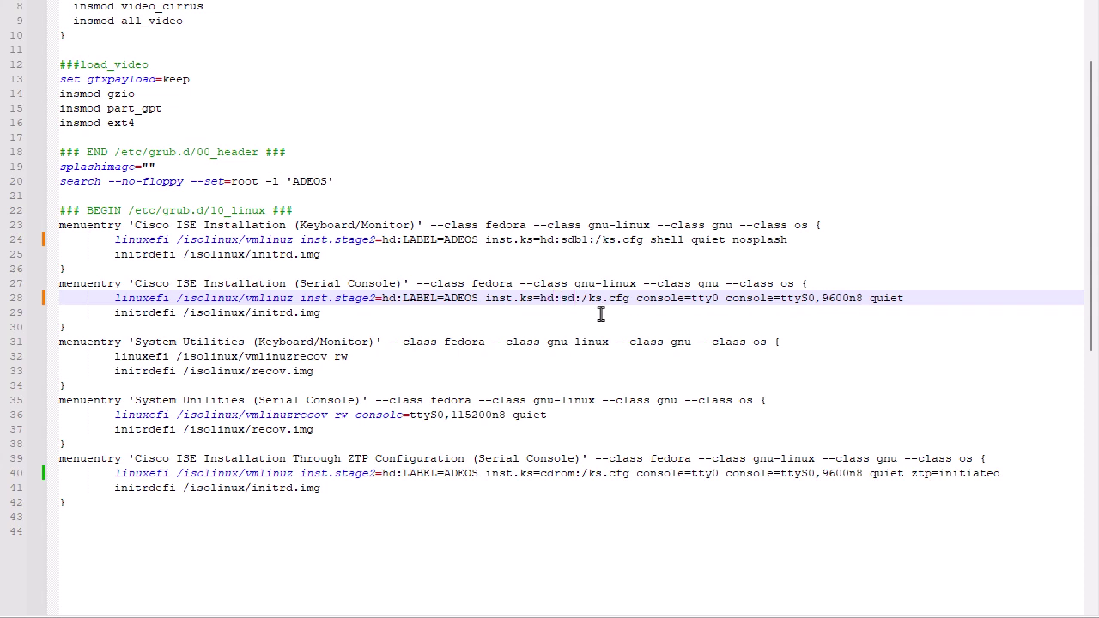
{"action": "type", "text": "b1"}
Replace cdrom with hd:sdb1 in the inst.ks parameter of the ZTP Configuration (Serial Console) entry and save grub.cfg.
{"action": "left_click", "coordinate": [573, 474]}
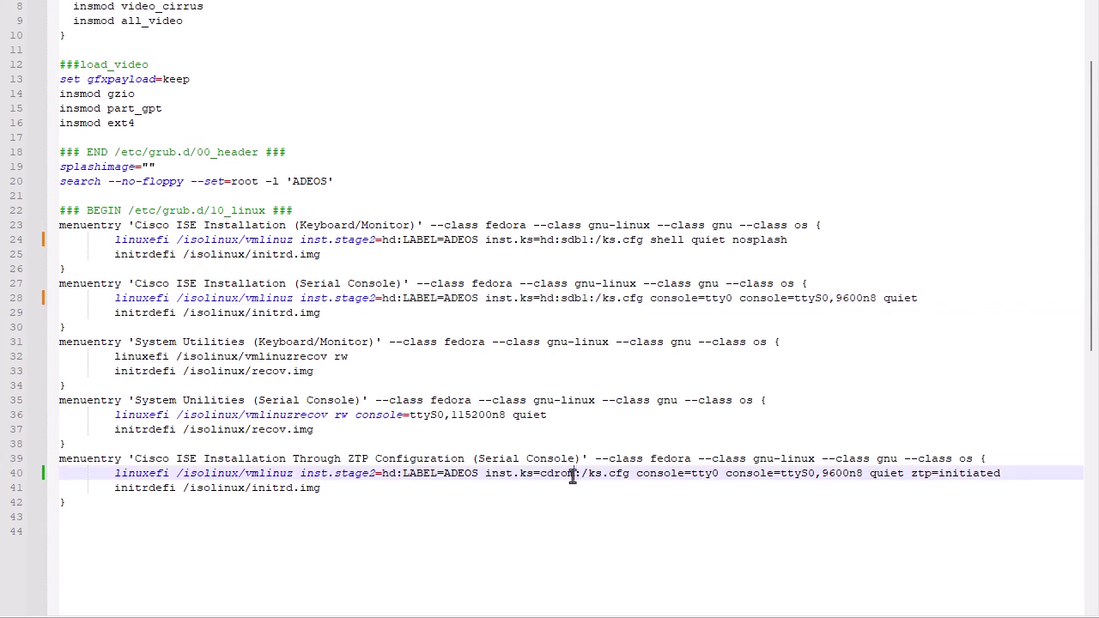
{"action": "key", "text": "BackSpace"}
{"action": "key", "text": "BackSpace"}
{"action": "key", "text": "BackSpace"}
{"action": "key", "text": "BackSpace"}
{"action": "key", "text": "BackSpace"}
{"action": "type", "text": "hd:sdb"}
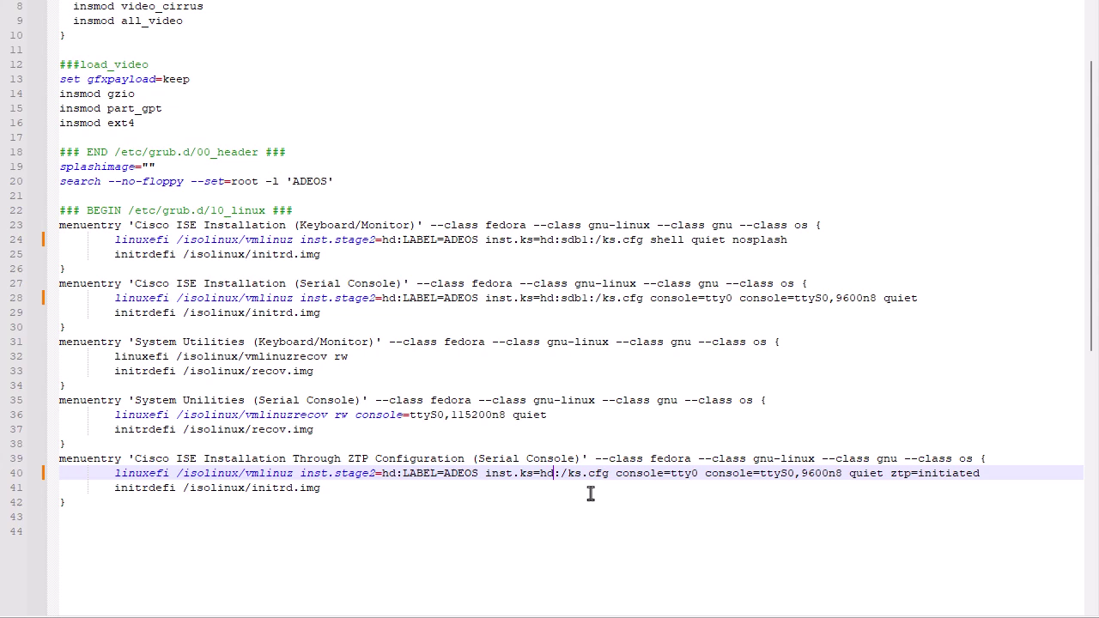
{"action": "type", "text": "1:"}
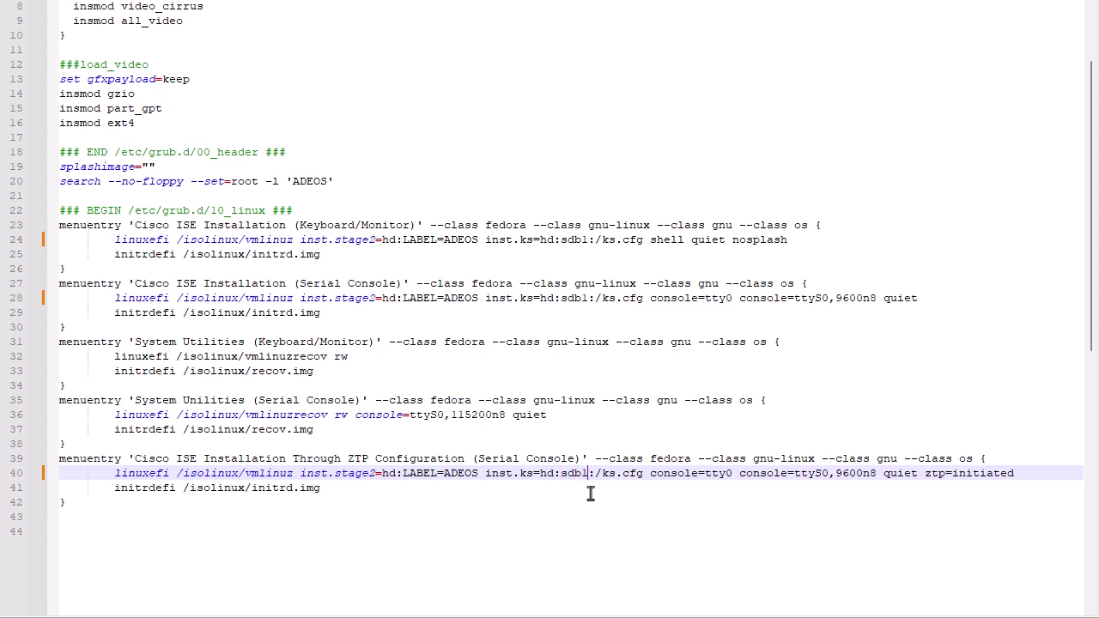
{"action": "left_click", "coordinate": [581, 528]}
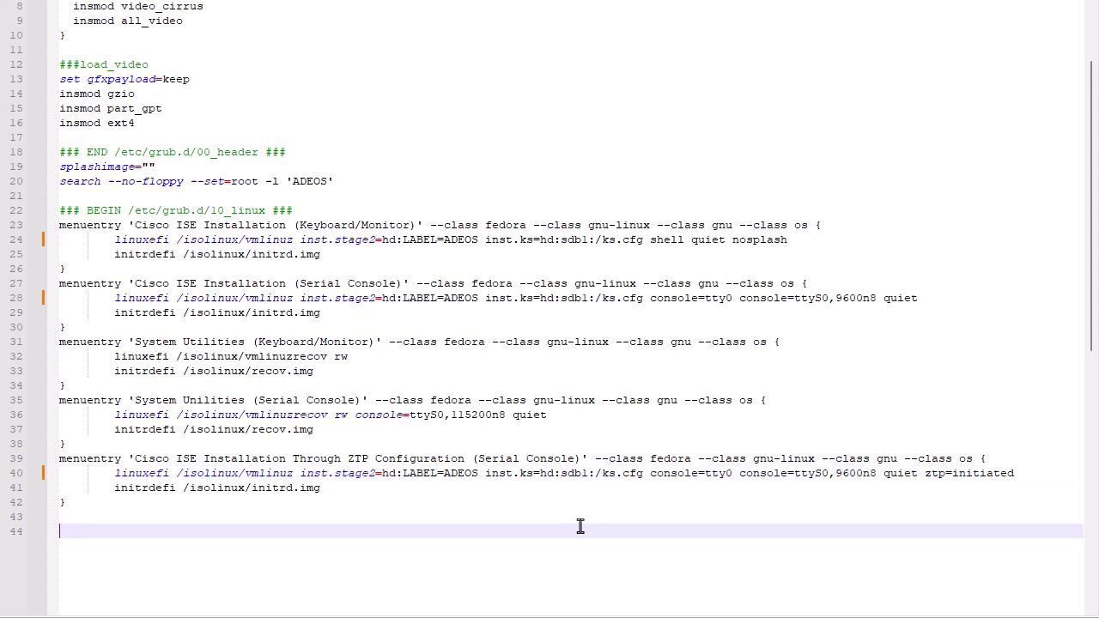
{"action": "key", "text": "ctrl+s"}
Switch back to File Explorer and open ks.cfg from the root of the ADEOS (D:) drive.
{"action": "key", "text": "alt+Tab"}
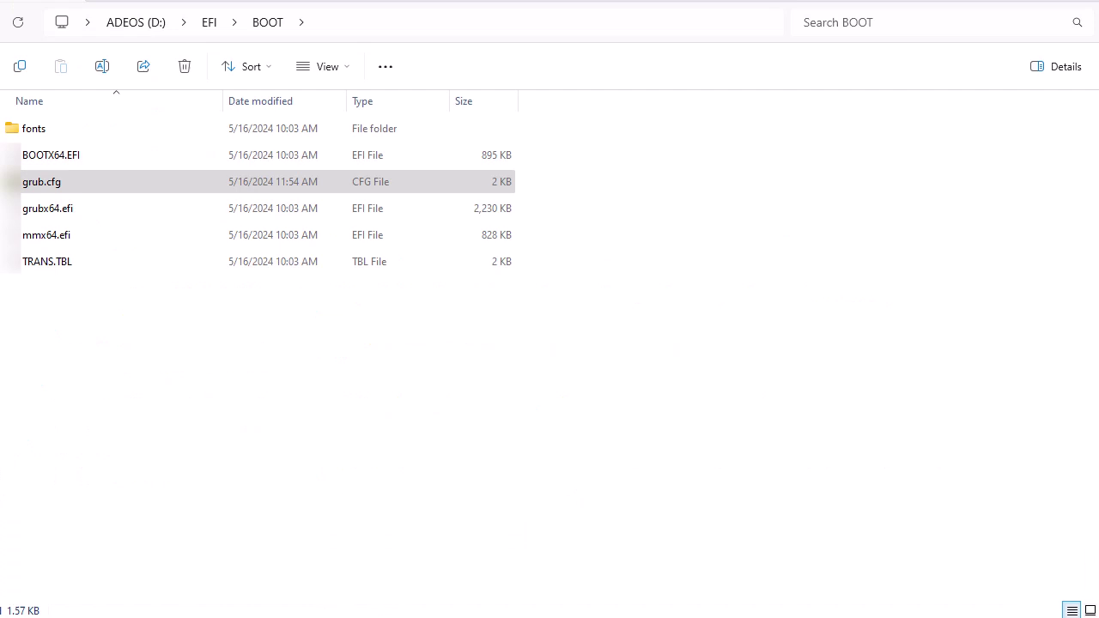
{"action": "left_click", "coordinate": [133, 26]}
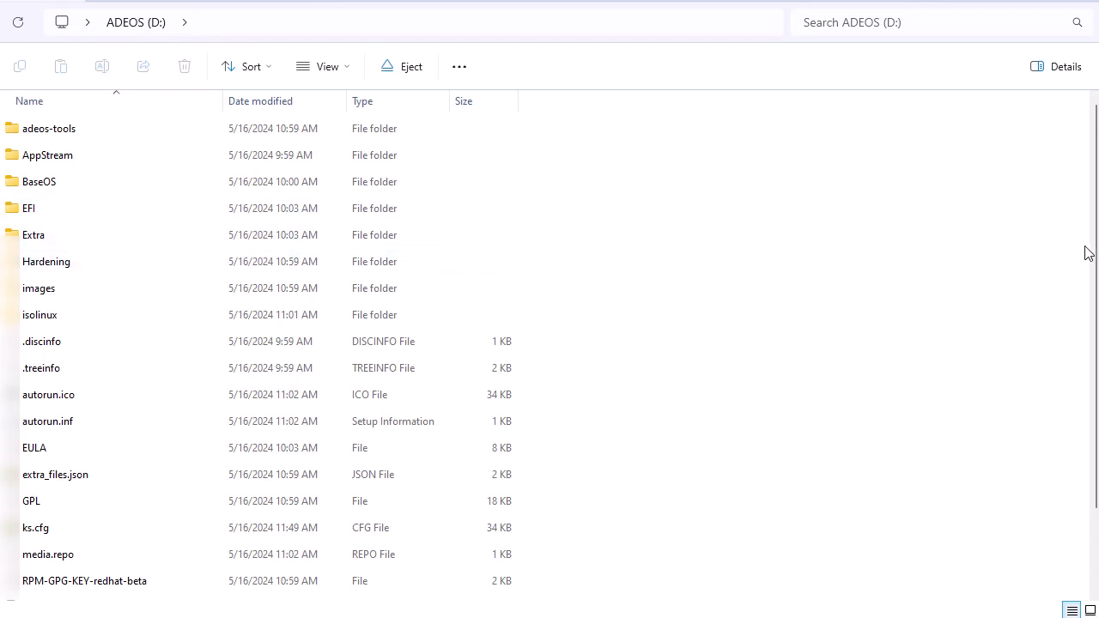
{"action": "scroll", "coordinate": [1094, 267], "scroll_direction": "down", "scroll_amount": 1}
{"action": "left_click_drag", "start_coordinate": [1094, 267], "coordinate": [1094, 347]}
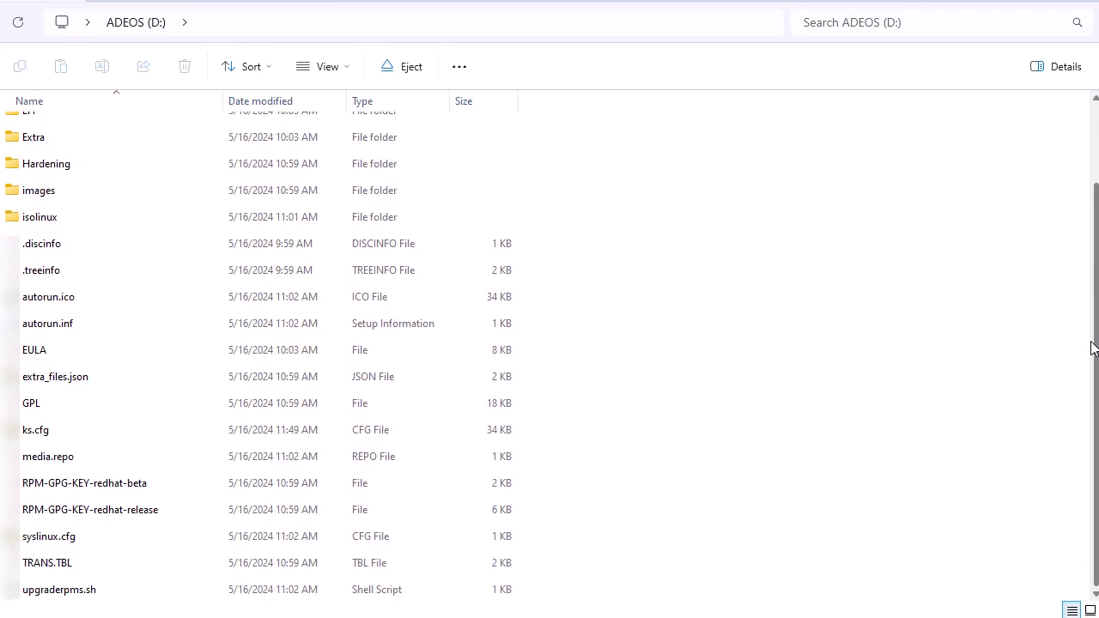
{"action": "double_click", "coordinate": [57, 431]}
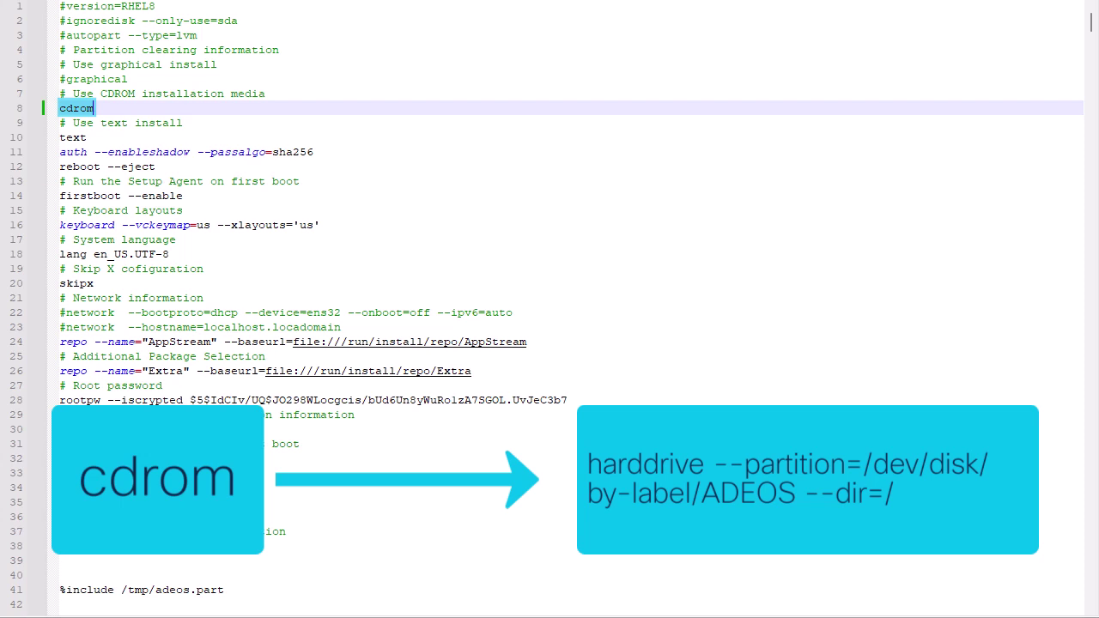
Replace the cdrom line under the CDROM installation media comment with harddrive --partition=/dev/disk/by-label/ADEOS --dir=/.
{"action": "left_click", "coordinate": [141, 109]}
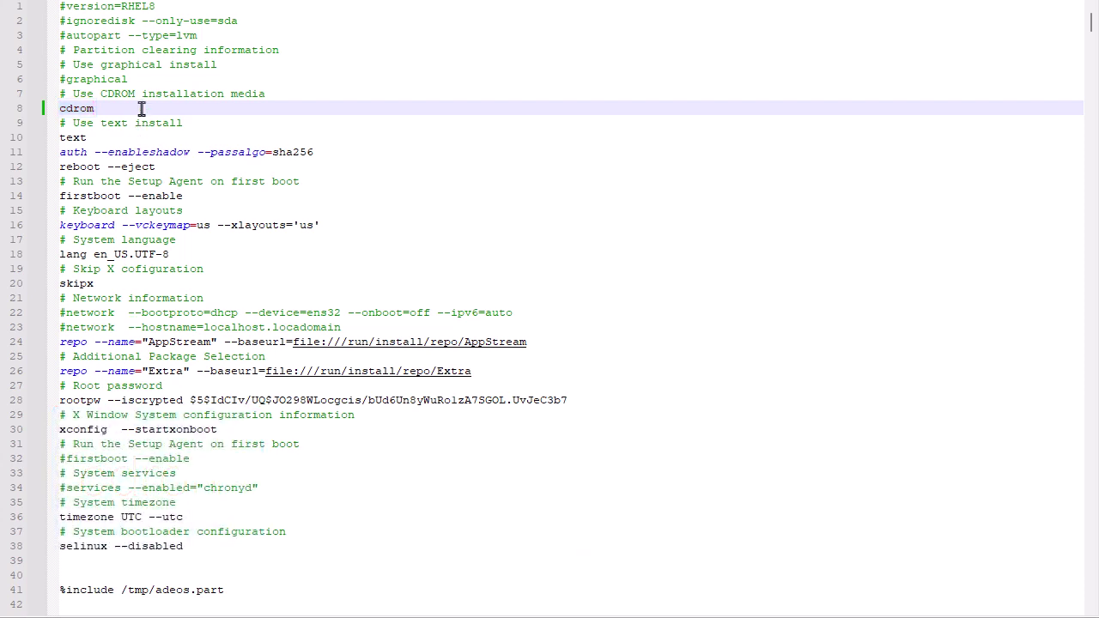
{"action": "key", "text": "BackSpace"}
{"action": "key", "text": "BackSpace"}
{"action": "key", "text": "BackSpace"}
{"action": "key", "text": "BackSpace"}
{"action": "key", "text": "BackSpace"}
{"action": "type", "text": "harddrive --partition=/dev/disk/by"}
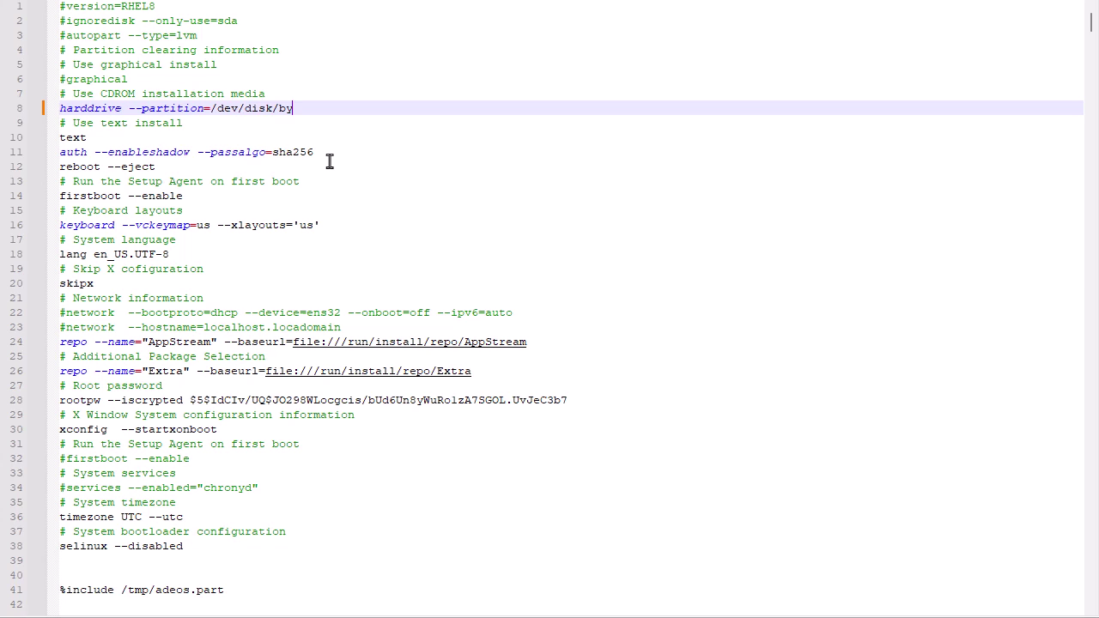
{"action": "type", "text": "-label/ADEOS --dir=/"}
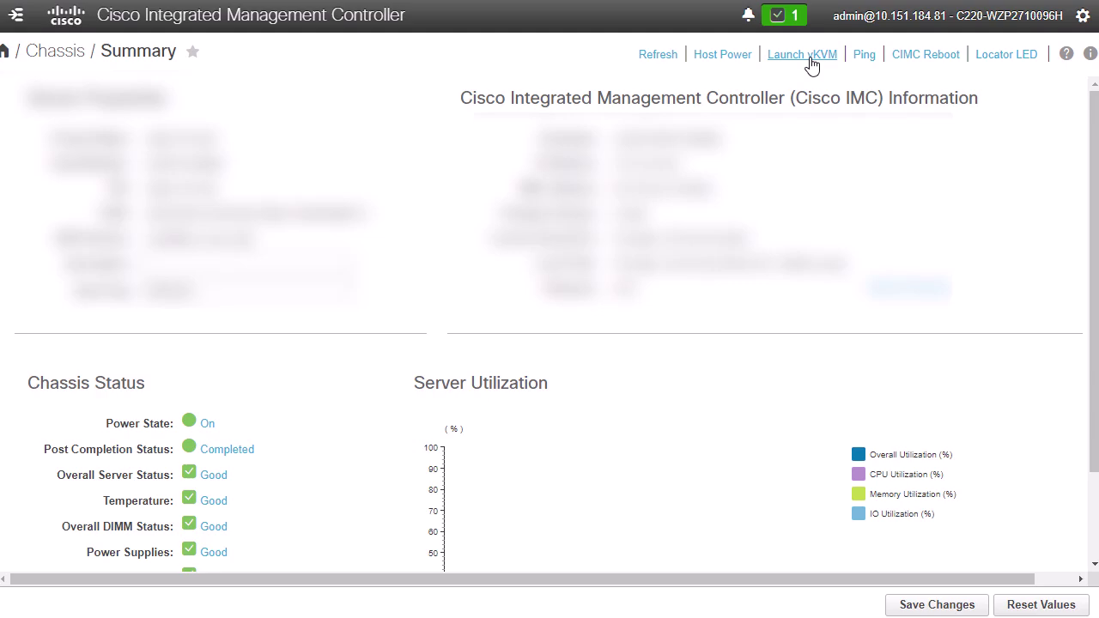
Launch the vKVM console from Cisco Integrated Management Controller and power cycle the system, confirming the server control action.
{"action": "left_click", "coordinate": [809, 60]}
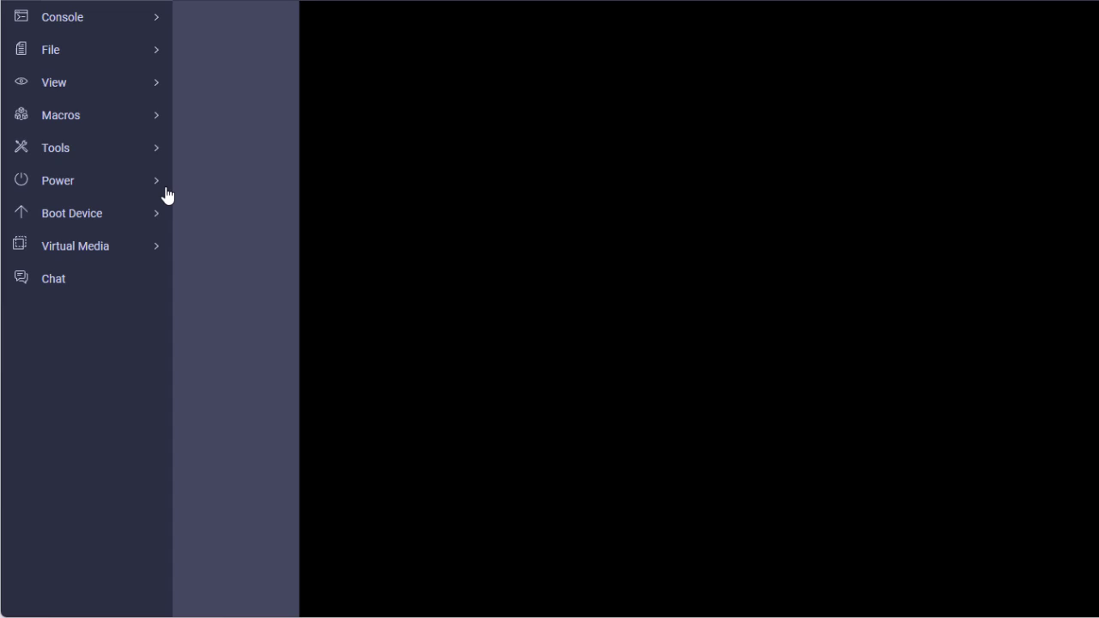
{"action": "left_click", "coordinate": [132, 196]}
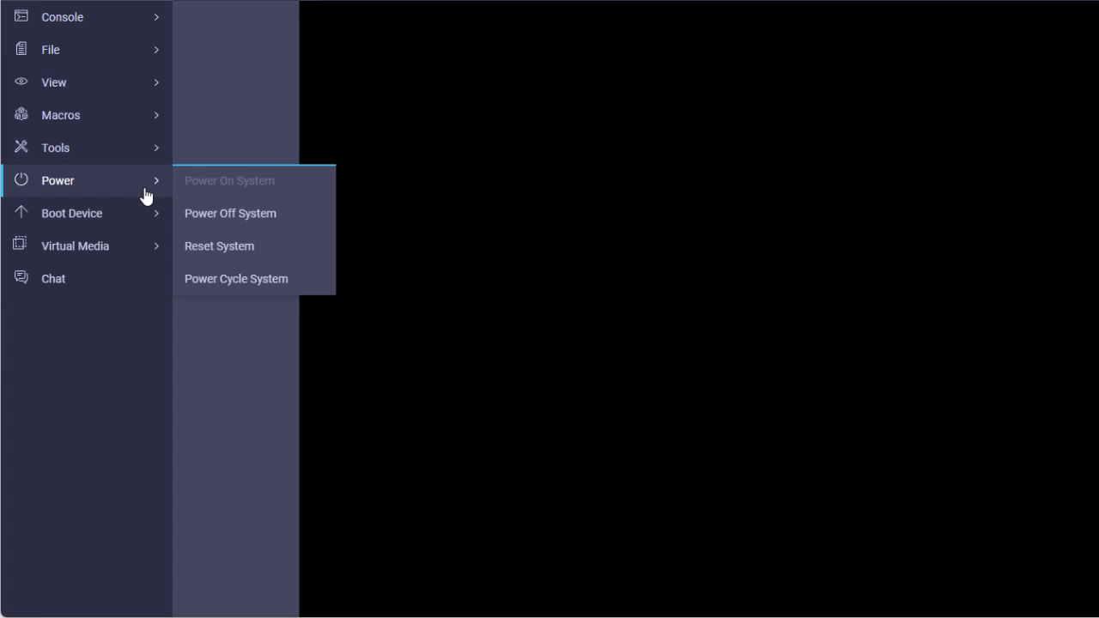
{"action": "left_click", "coordinate": [235, 292]}
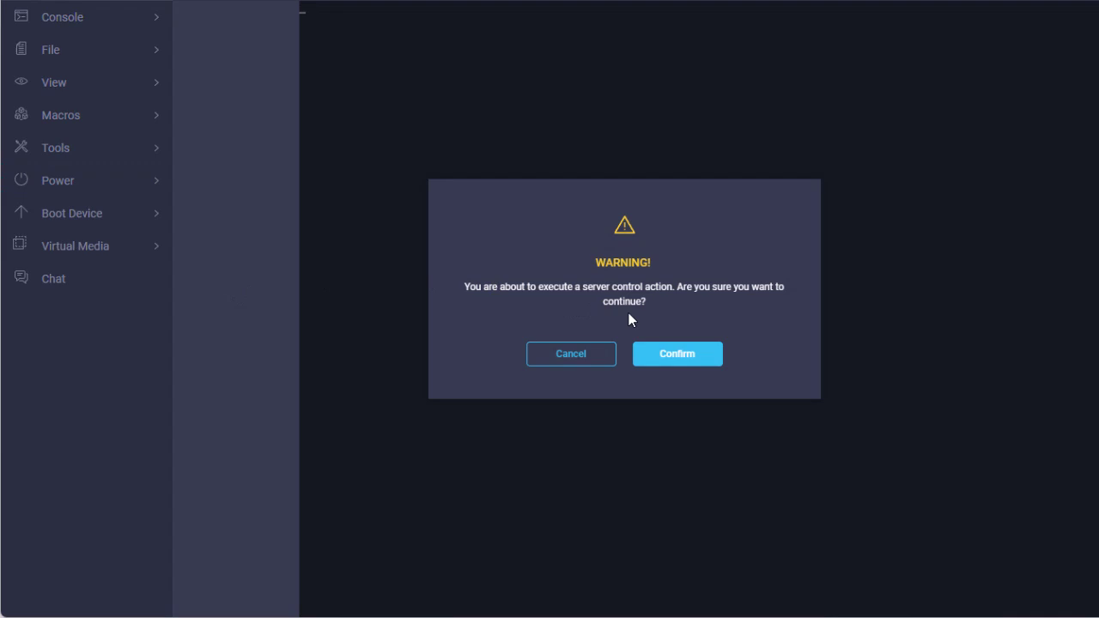
{"action": "left_click", "coordinate": [696, 359]}
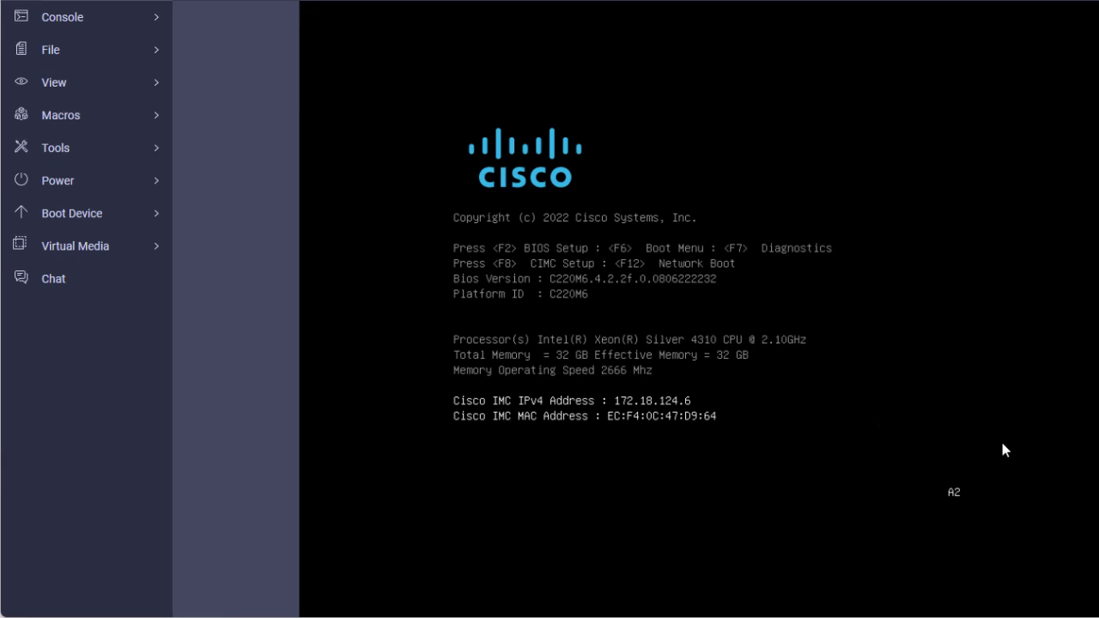
Enter the server's boot device selection during startup and boot from the UEFI USB Flash Drive PMAP, Partition 1 entry.
{"action": "key", "text": "F6"}
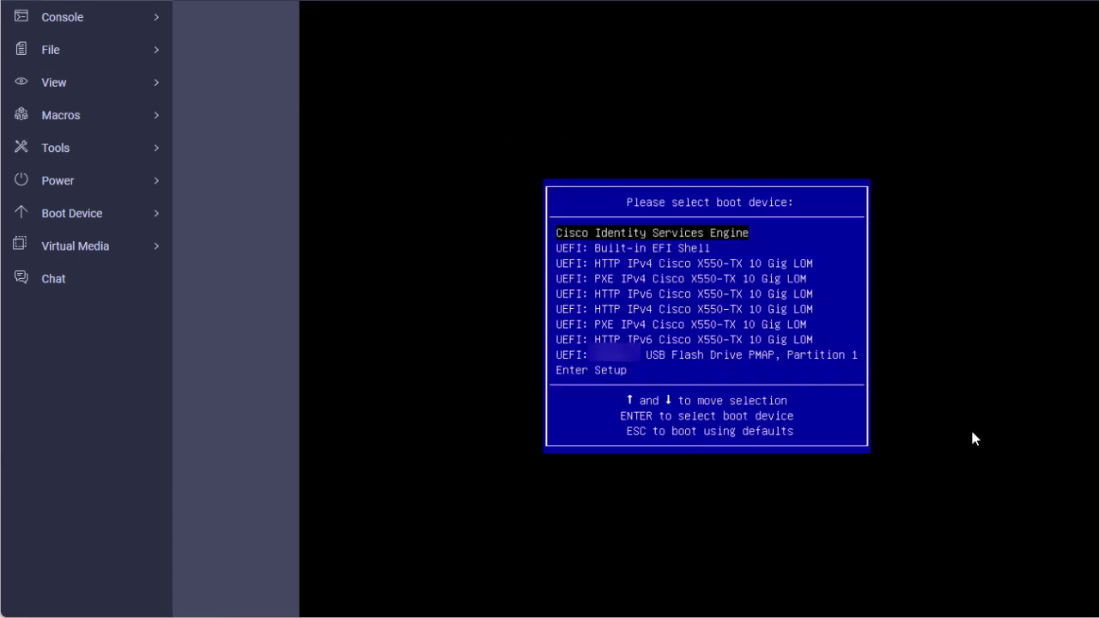
{"action": "key", "text": "Down"}
{"action": "key", "text": "Down"}
{"action": "key", "text": "Down"}
{"action": "key", "text": "Down"}
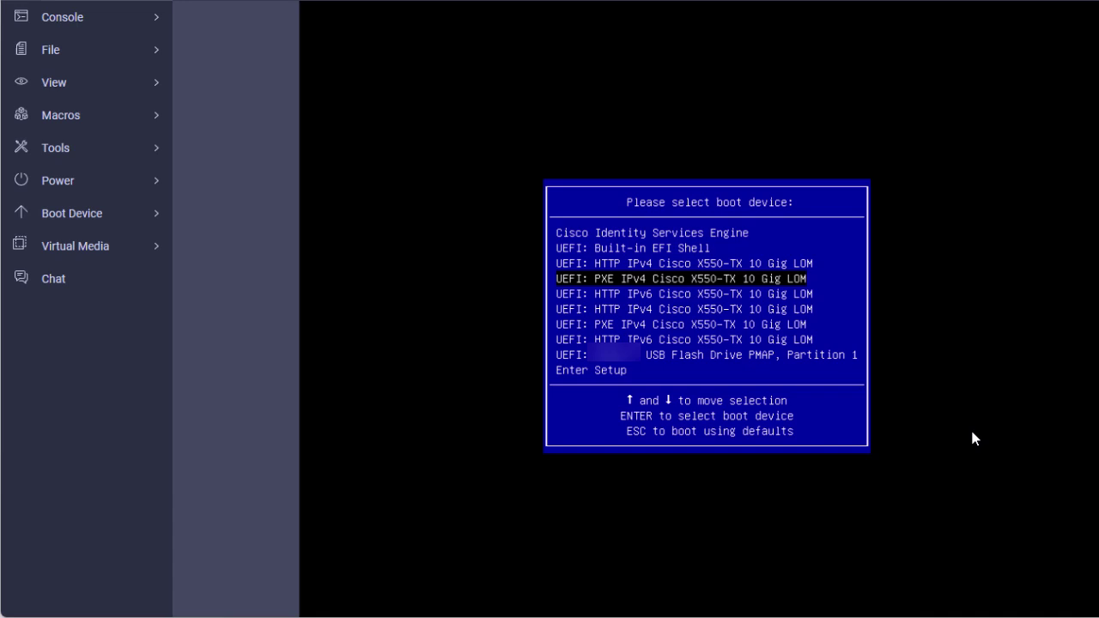
{"action": "key", "text": "Down"}
{"action": "key", "text": "Down"}
{"action": "key", "text": "Down"}
{"action": "key", "text": "Down"}
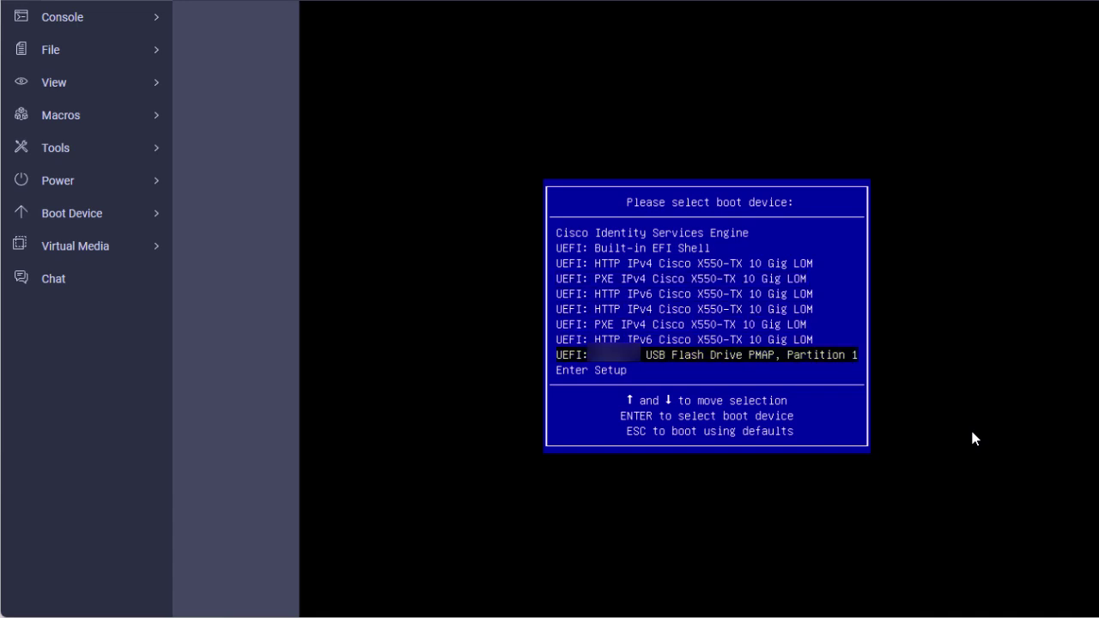
{"action": "key", "text": "Return"}
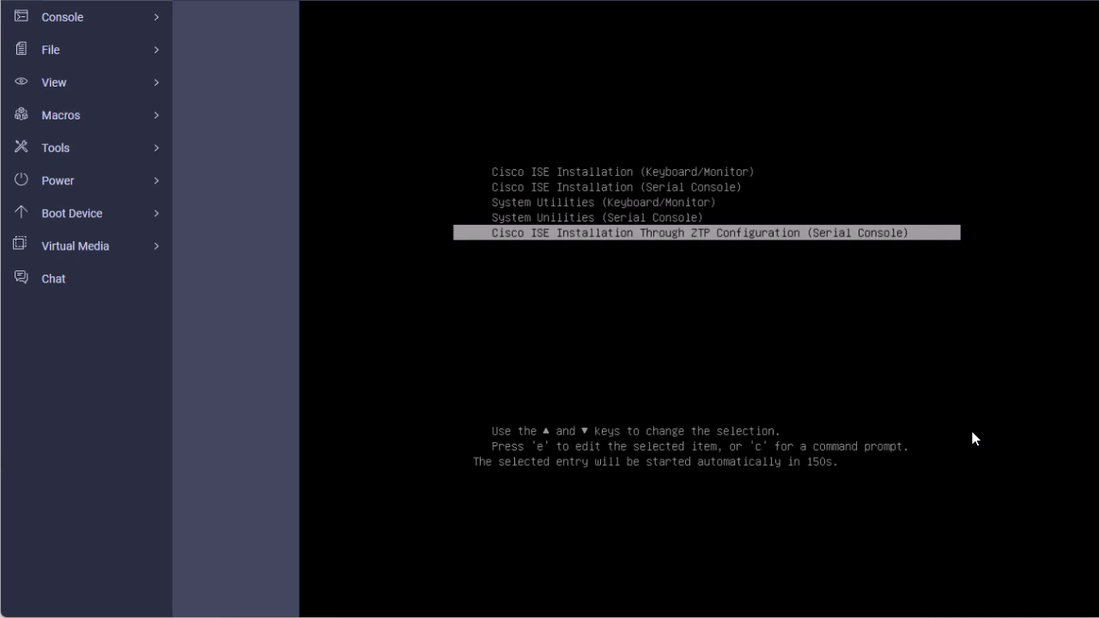
Choose the Cisco ISE Installation (Keyboard/Monitor) entry in the USB drive's boot list.
{"action": "key", "text": "Down"}
{"action": "key", "text": "Up"}
{"action": "key", "text": "Up"}
{"action": "key", "text": "Up"}
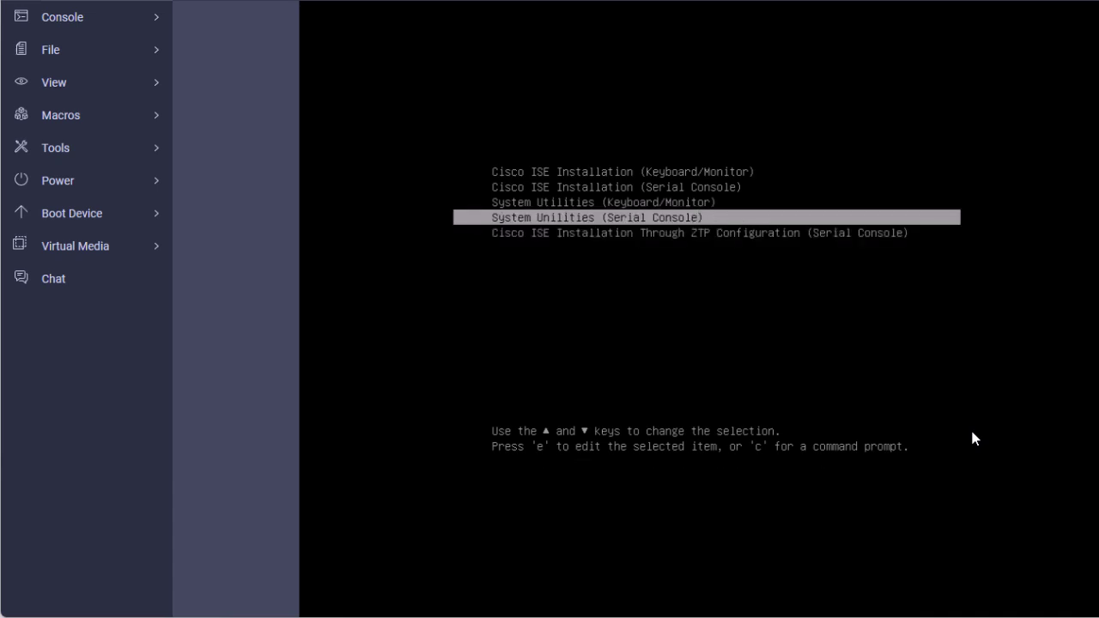
{"action": "key", "text": "Up"}
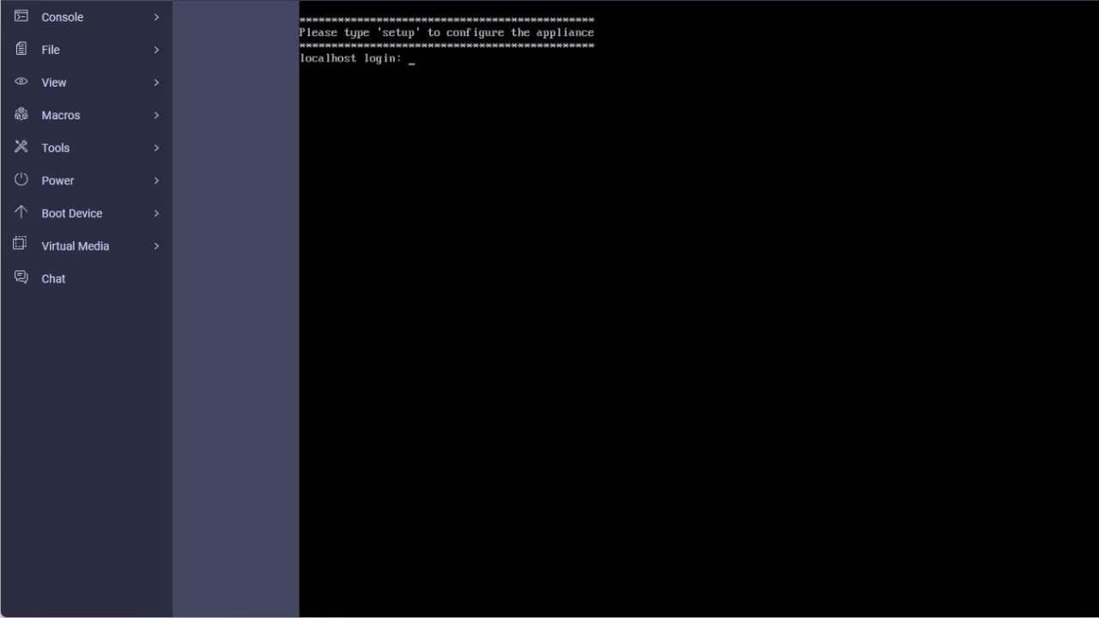
Start the appliance configuration by entering setup at the localhost login prompt.
{"action": "type", "text": "setup"}
{"action": "key", "text": "Return"}
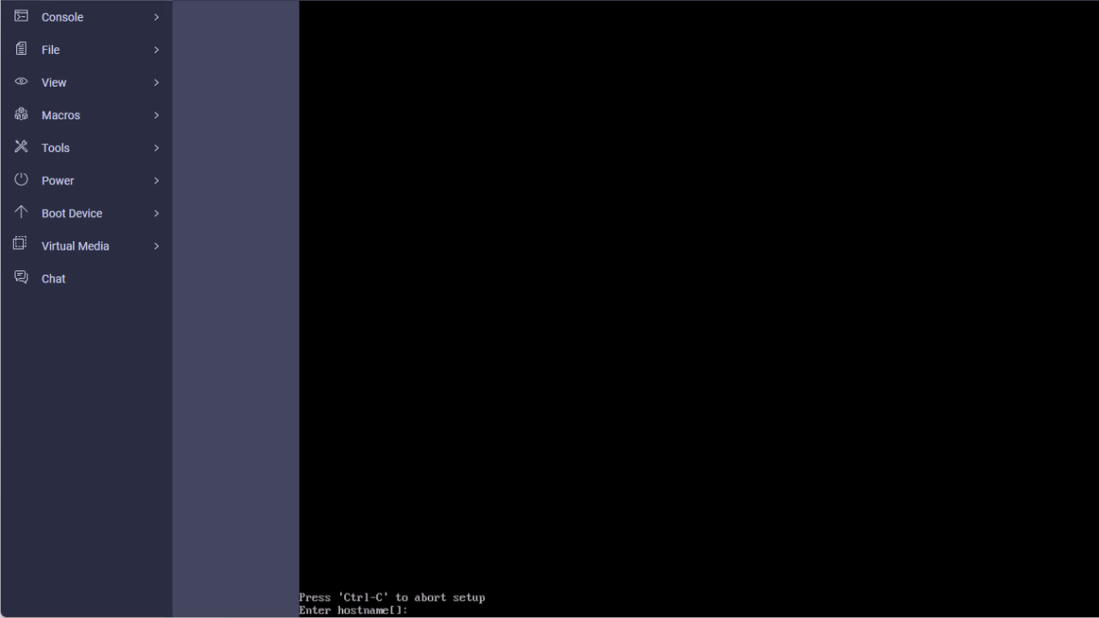